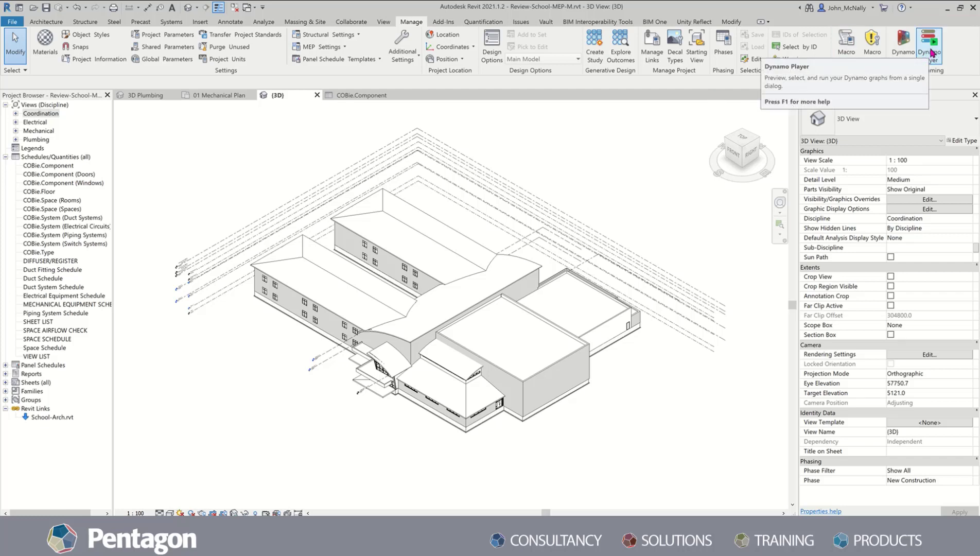
Open Dynamo Player and run the Output Quality Checks script on the model
left_click(931, 50)
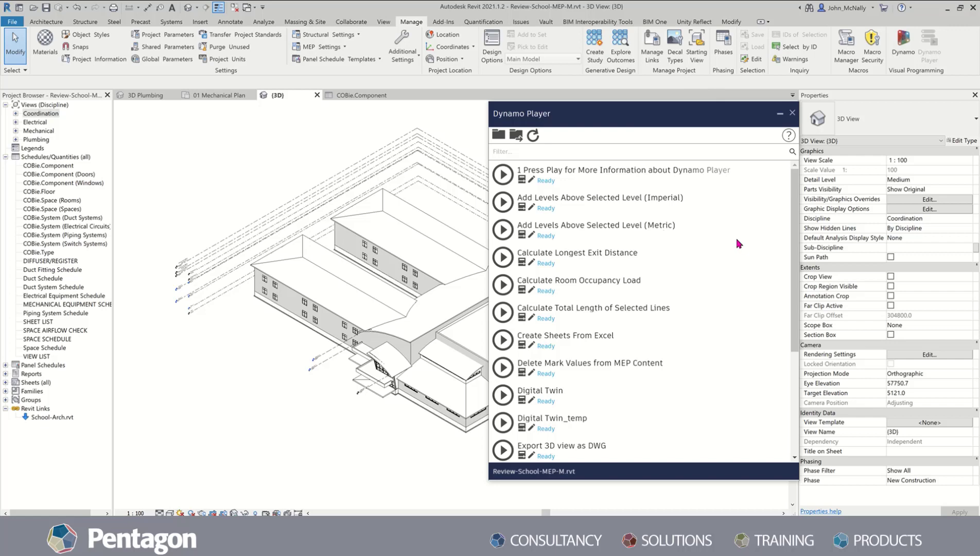
scroll(703, 249, "down", 3)
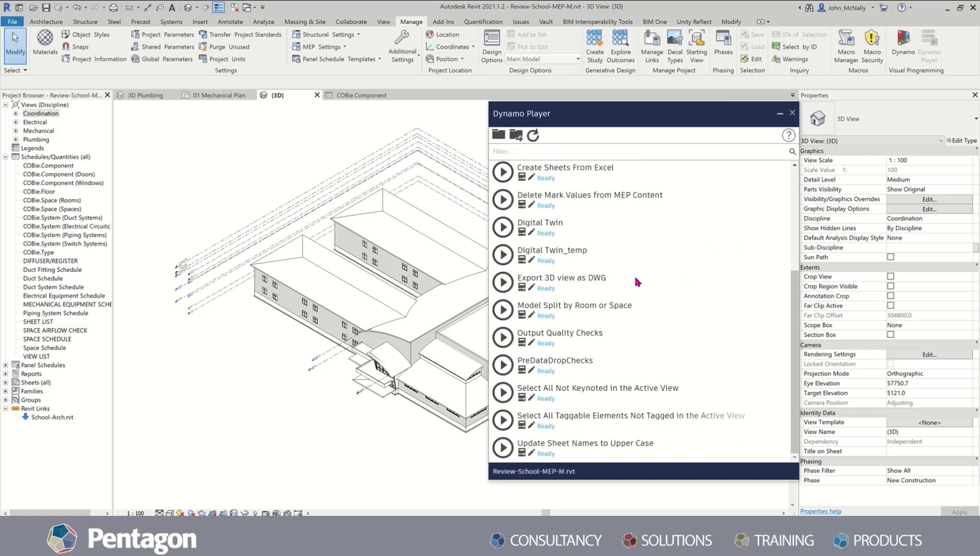
left_click(522, 343)
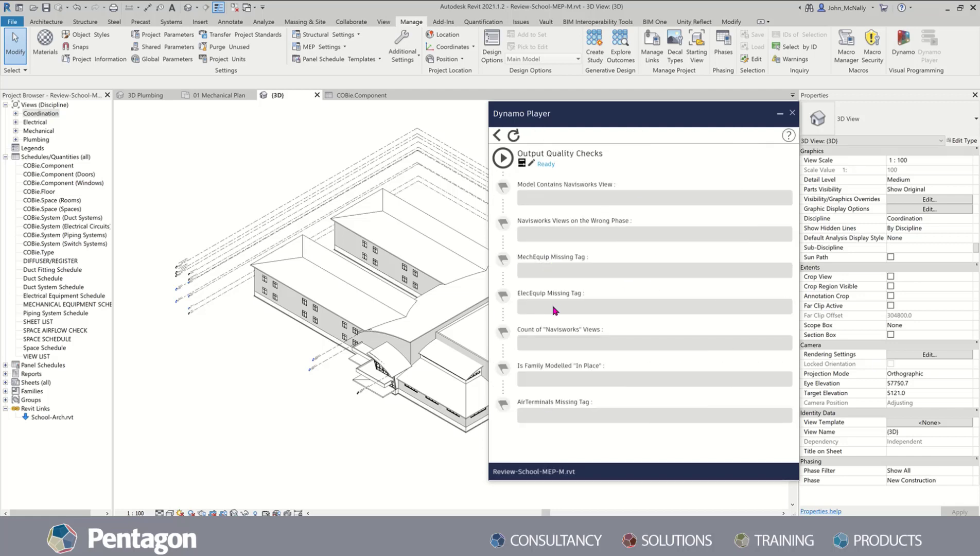
left_click_drag(631, 122, 630, 117)
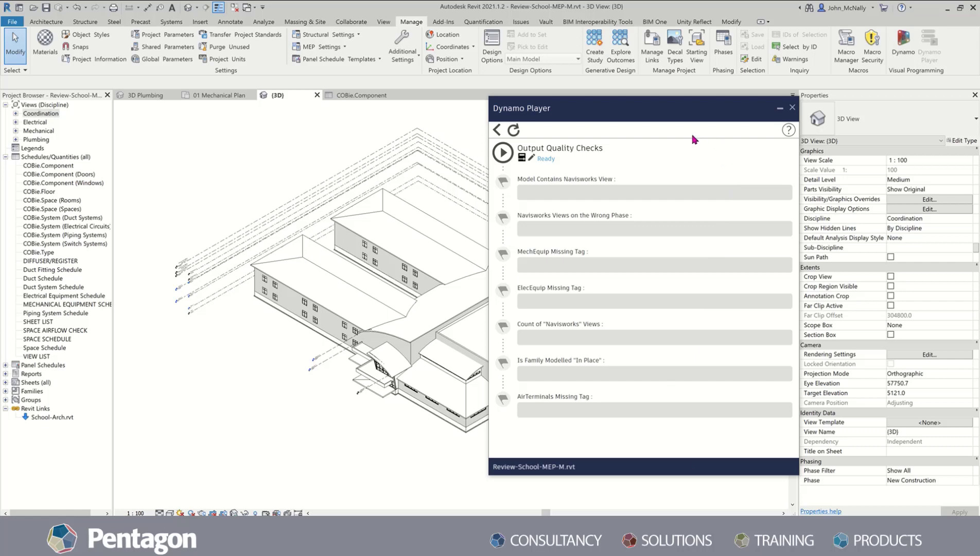
left_click(503, 153)
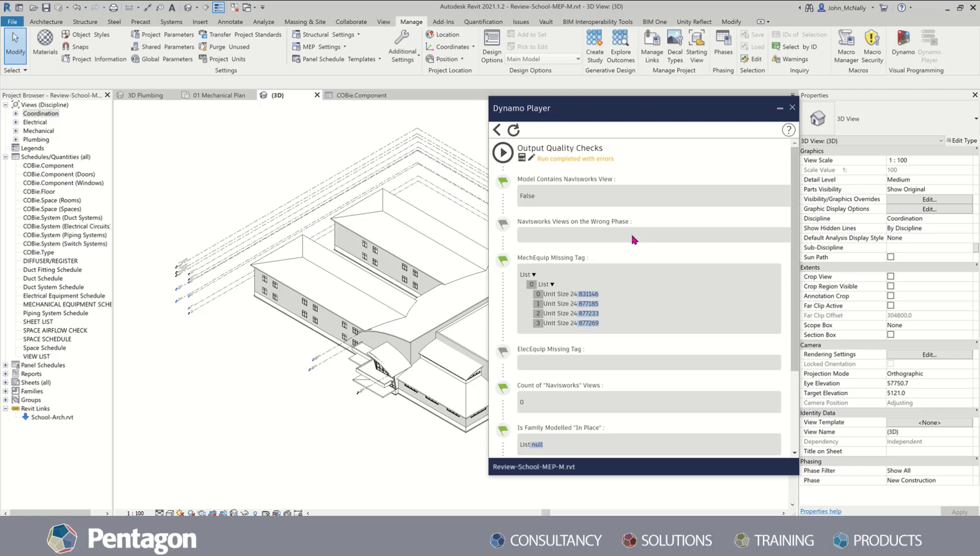
Review all outputs of the Output Quality Checks script, then reset it and minimize Dynamo Player
scroll(634, 235, "down", 2)
scroll(633, 235, "up", 2)
scroll(646, 301, "down", 3)
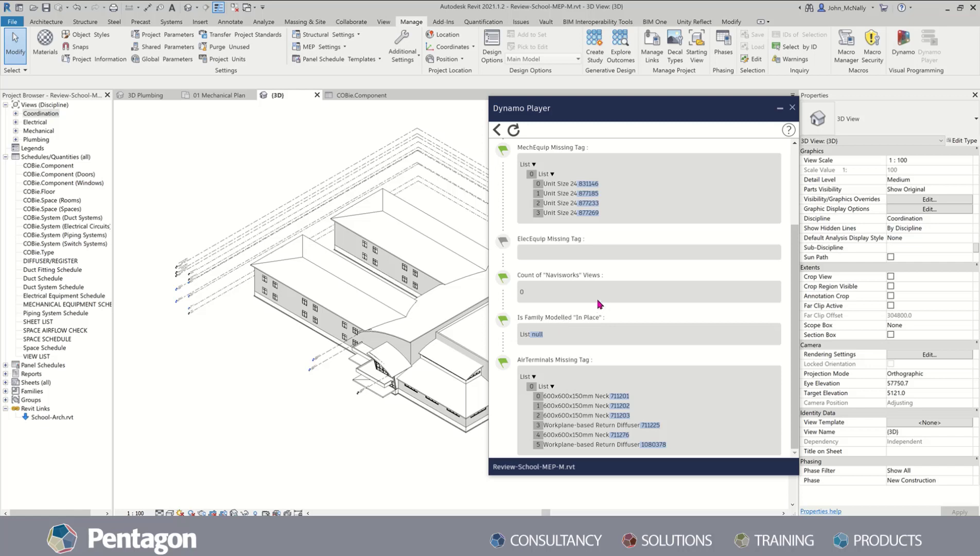
scroll(602, 296, "up", 3)
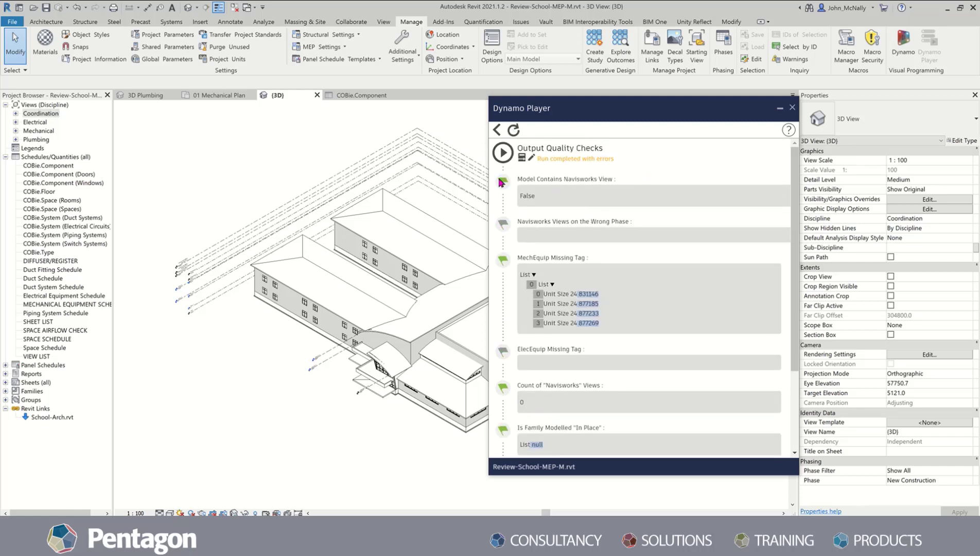
left_click(514, 131)
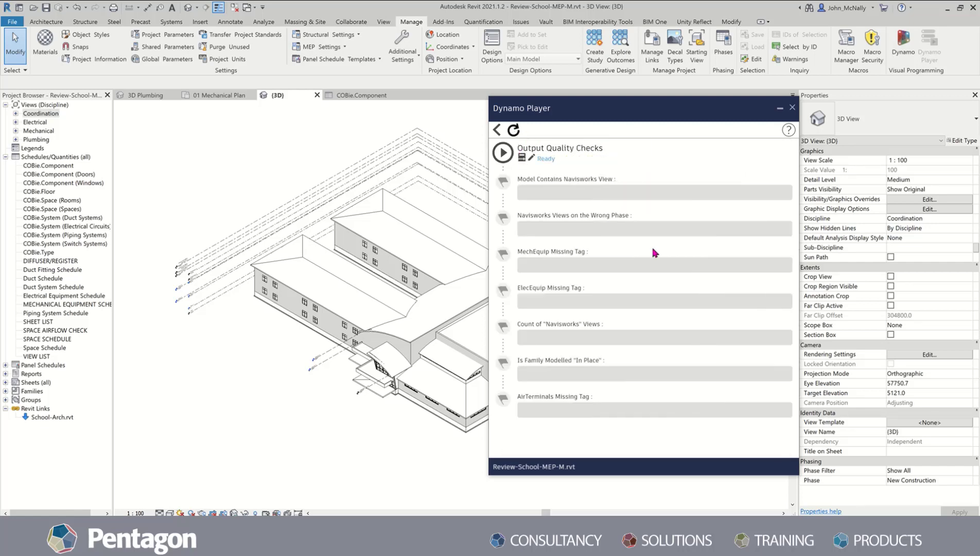
left_click(780, 109)
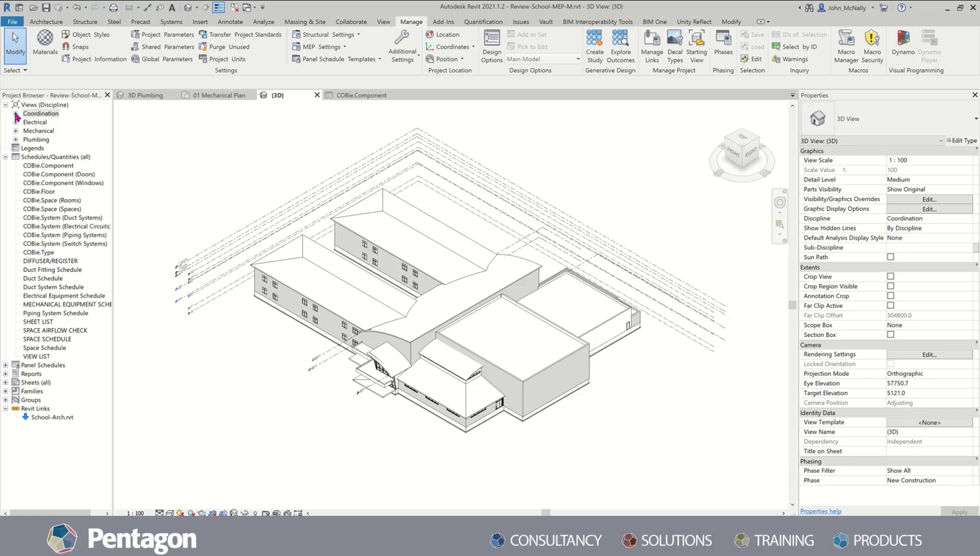
Duplicate the {3D} coordination view, and duplicate that copy to get a second new 3D view
left_click(15, 113)
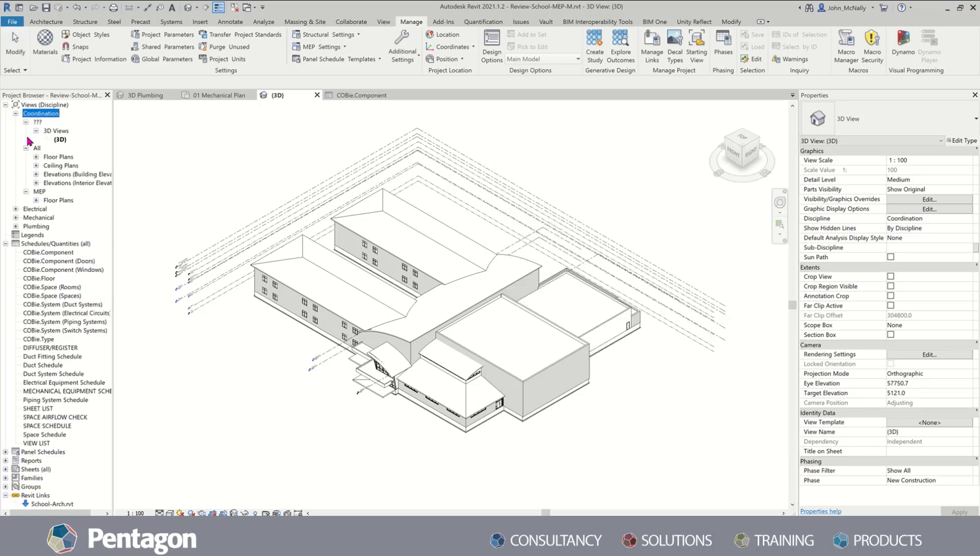
right_click(60, 139)
mouse_move(171, 211)
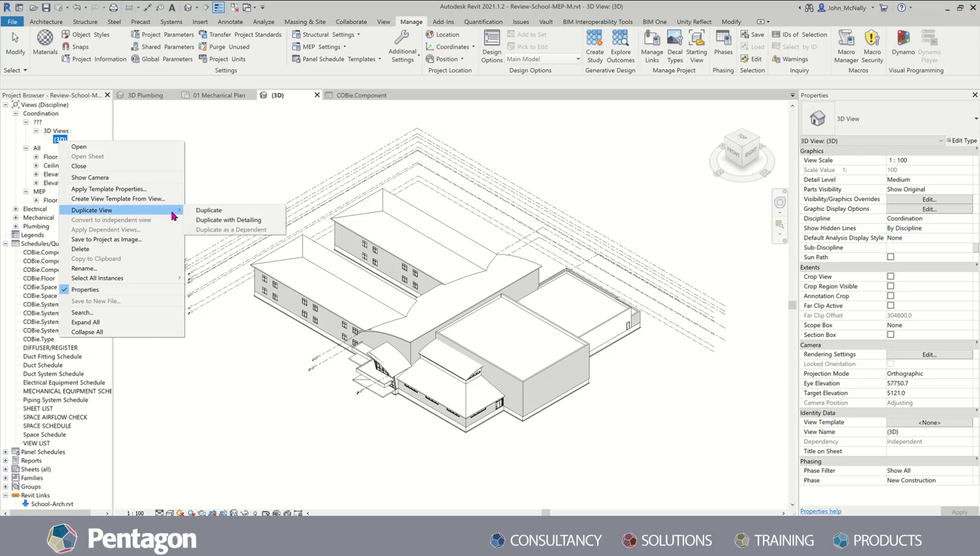
left_click(274, 208)
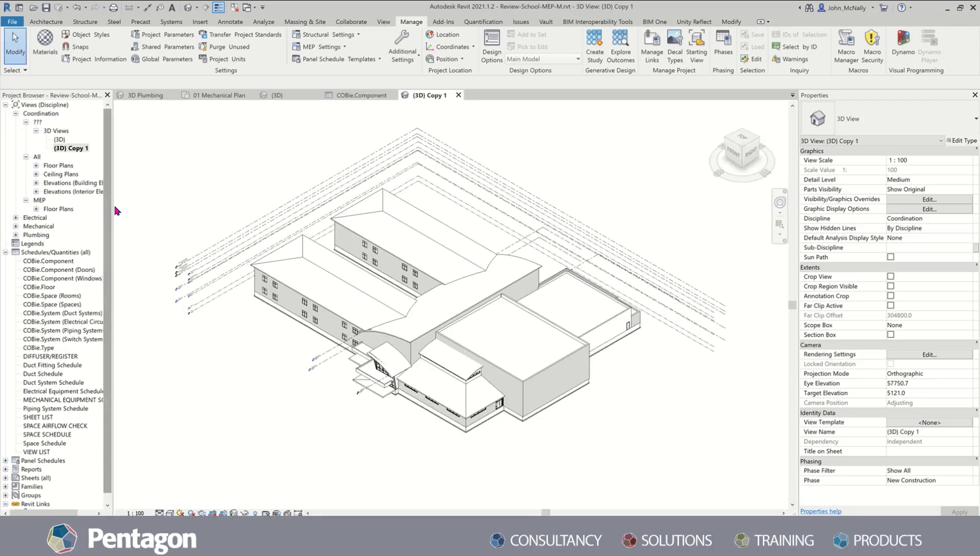
right_click(84, 149)
mouse_move(131, 219)
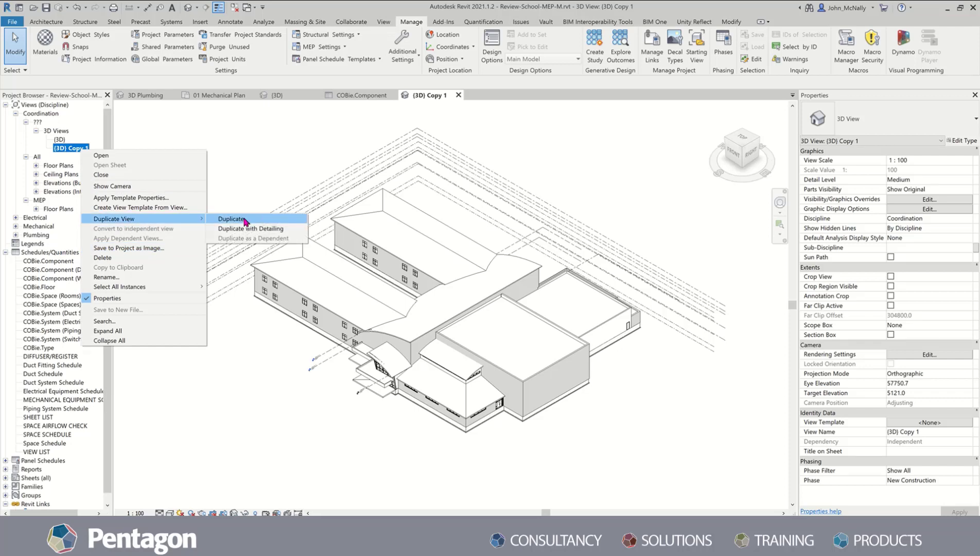
left_click(244, 219)
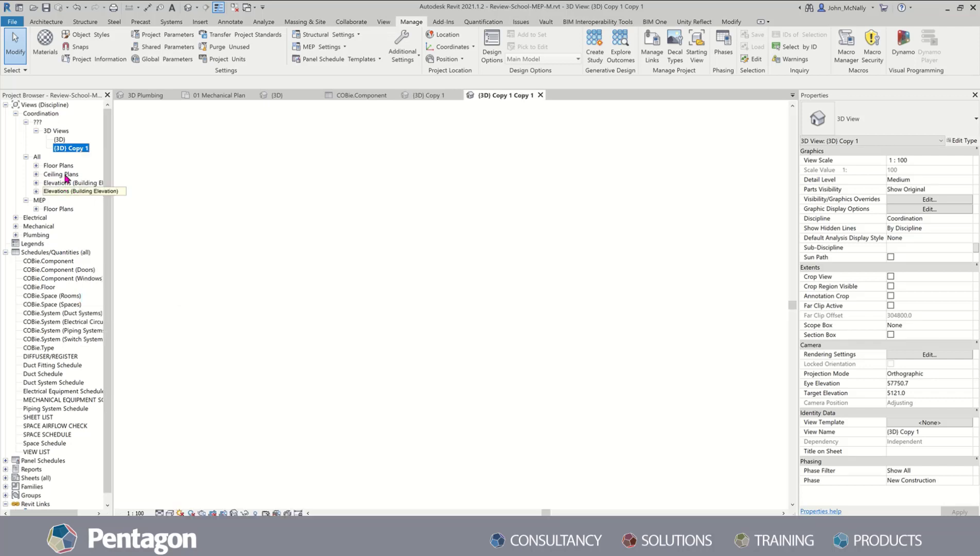
Rename the first duplicated 3D view as Navisworks 3D
left_click(78, 149)
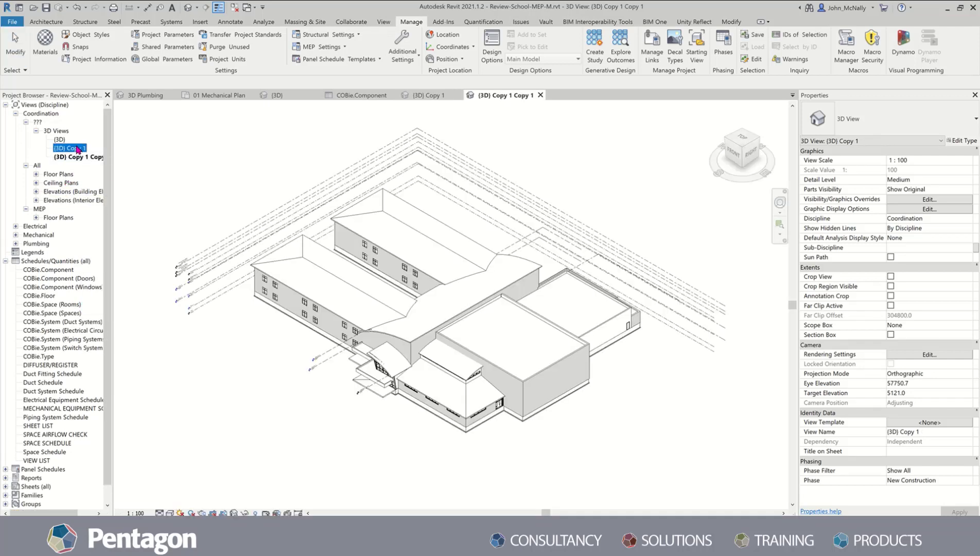
right_click(77, 148)
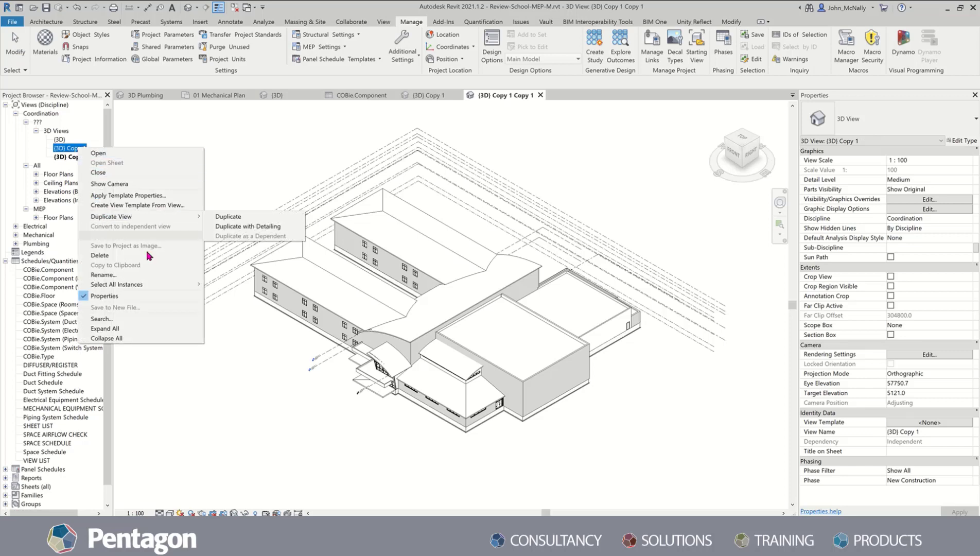
left_click(140, 273)
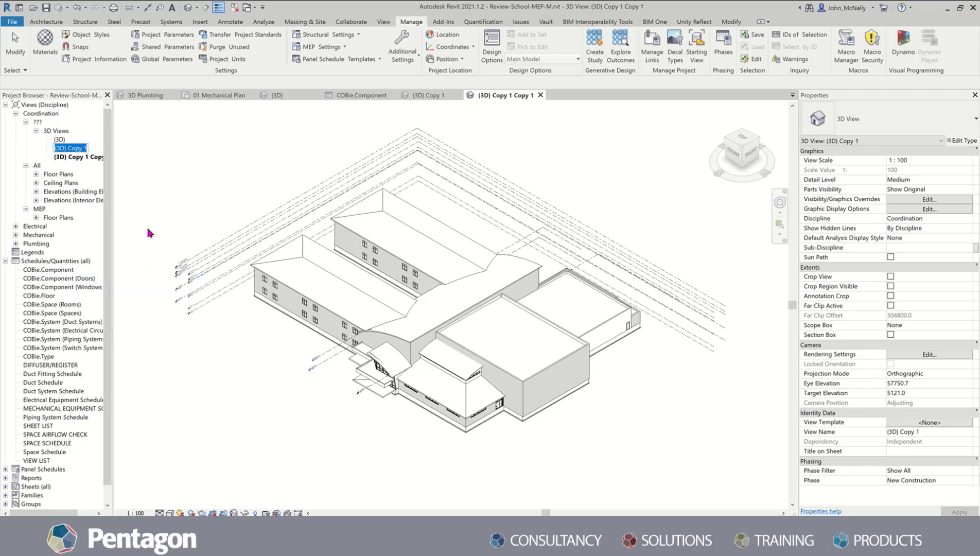
type("Navisworks 3d")
left_click(86, 158)
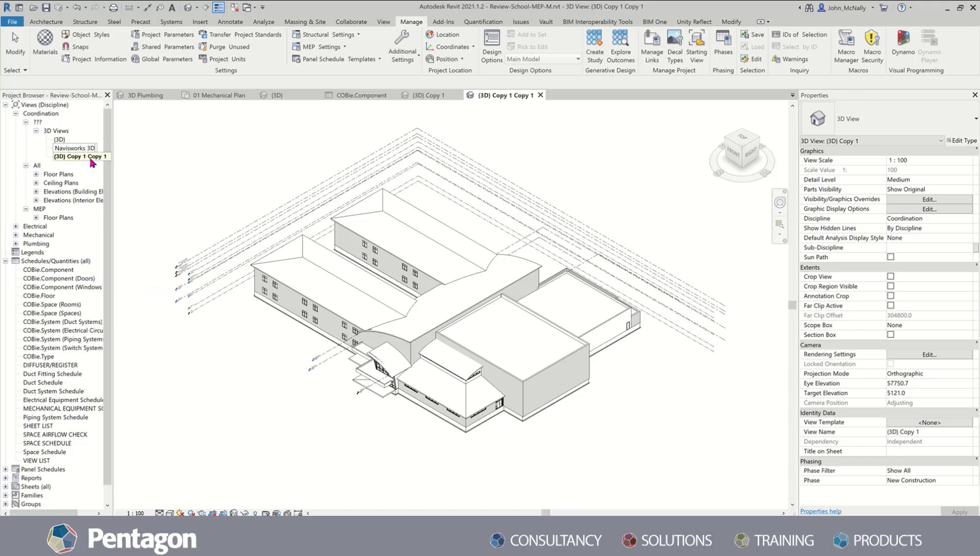
Rename the second duplicated 3D view as Naivsworks MEP 3D
right_click(85, 158)
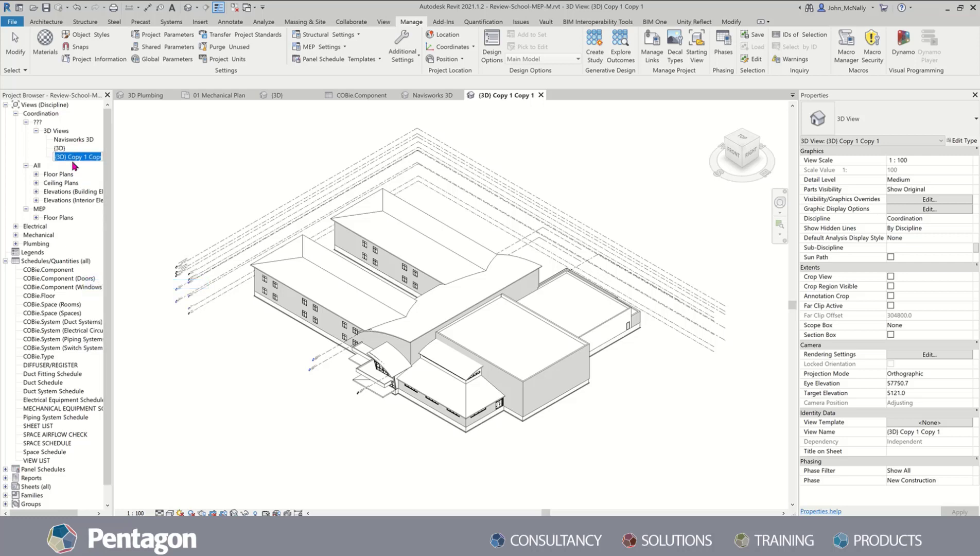
type("Na")
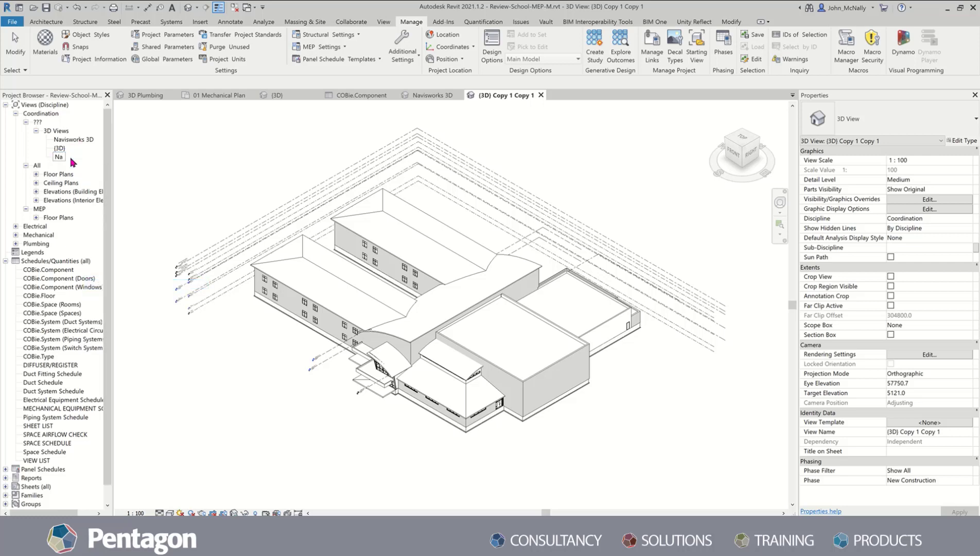
type("ivsworks MEP 3d")
key("BackSpace")
type("D")
key("Return")
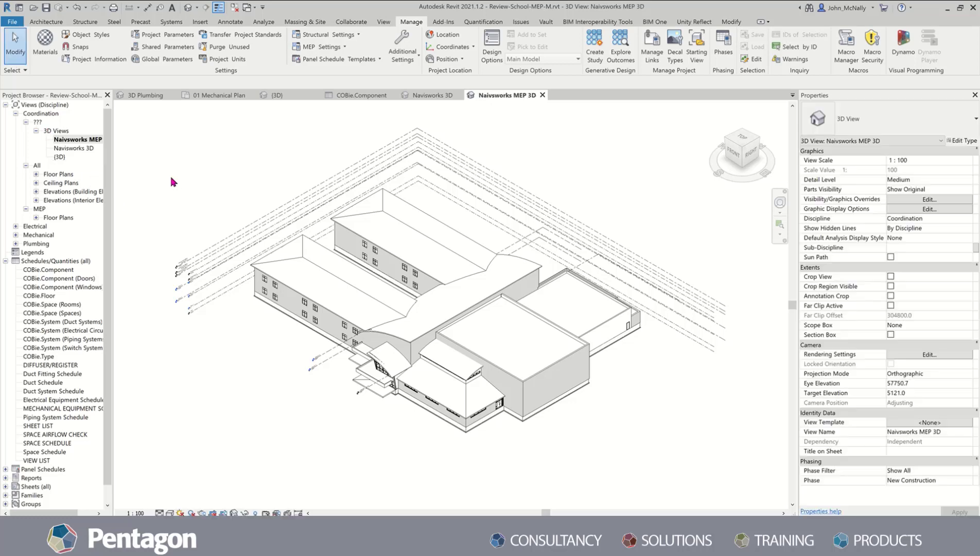
left_click(78, 139)
Hide the linked School-Arch.rvt model as an element in the MEP 3D view
left_click(525, 261)
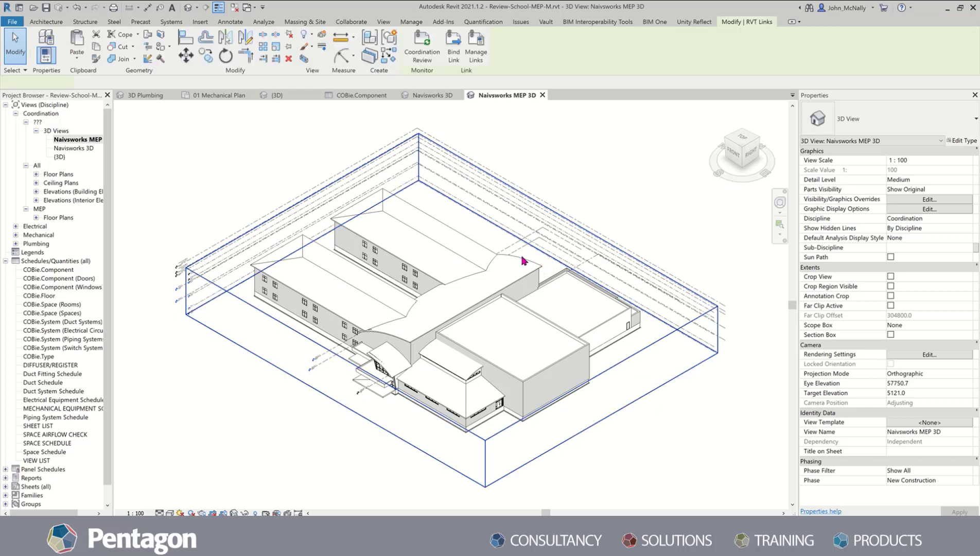
right_click(519, 252)
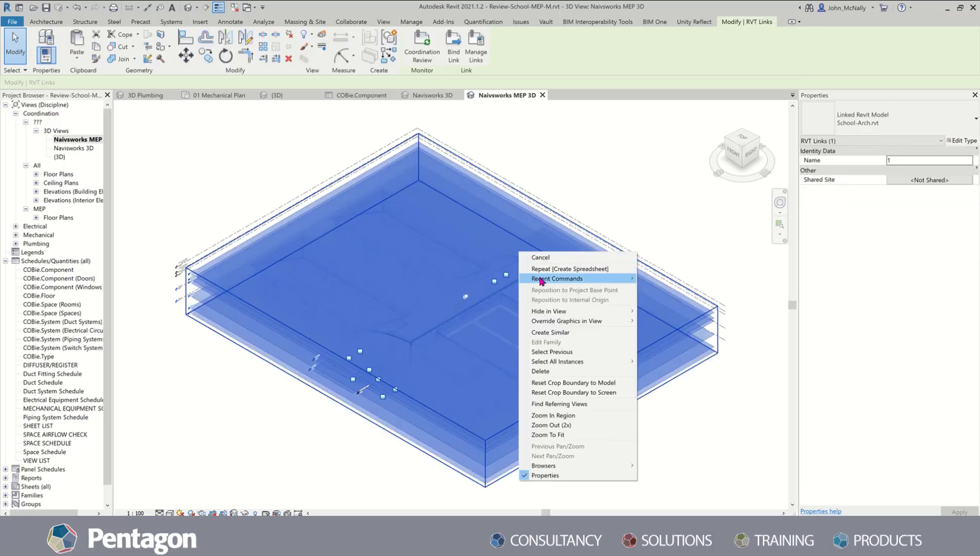
mouse_move(577, 313)
left_click(653, 312)
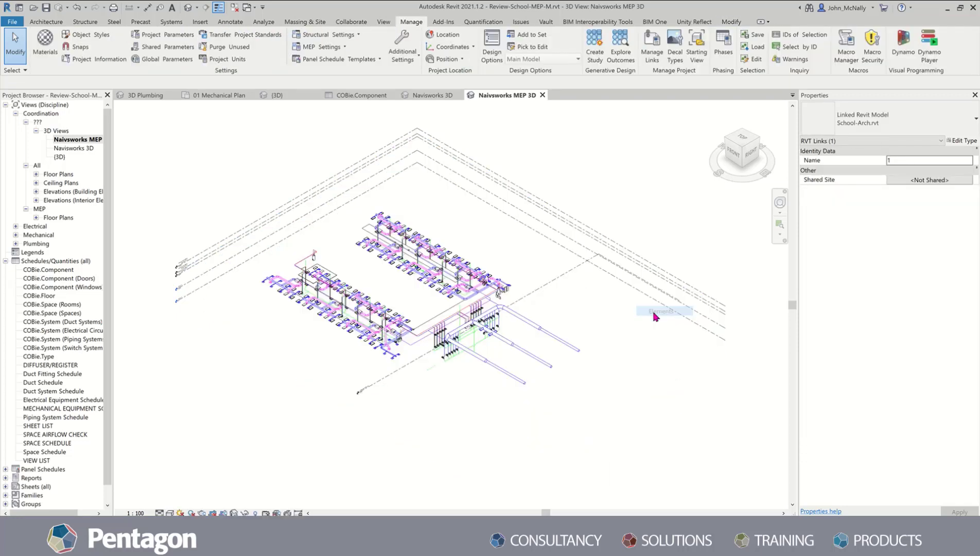
Hide the whole Levels category in the MEP 3D view so only the services are displayed
left_click(716, 323)
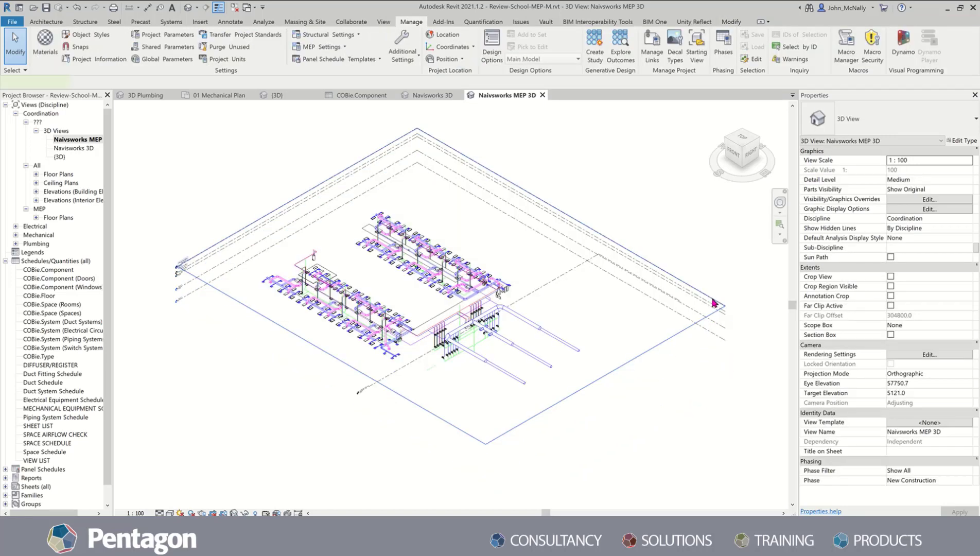
right_click(713, 298)
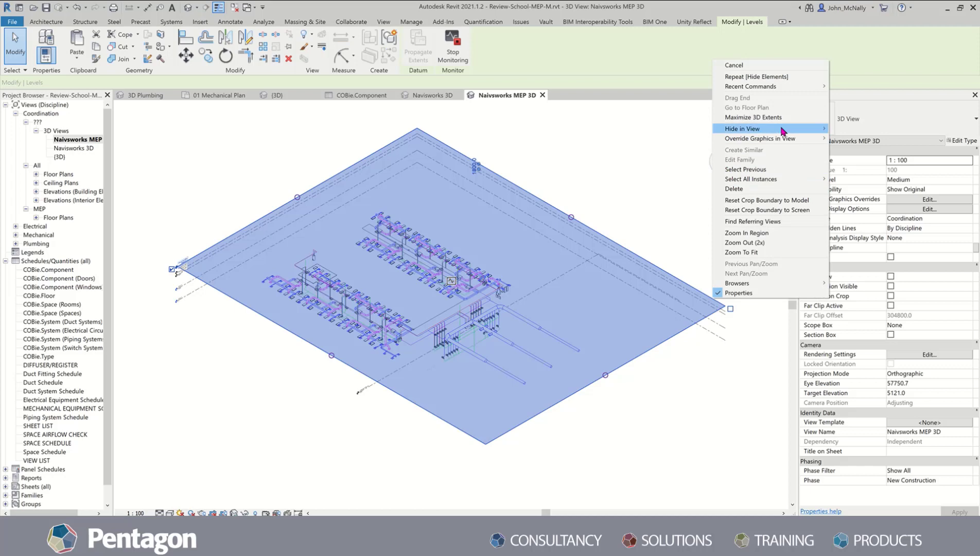
mouse_move(782, 128)
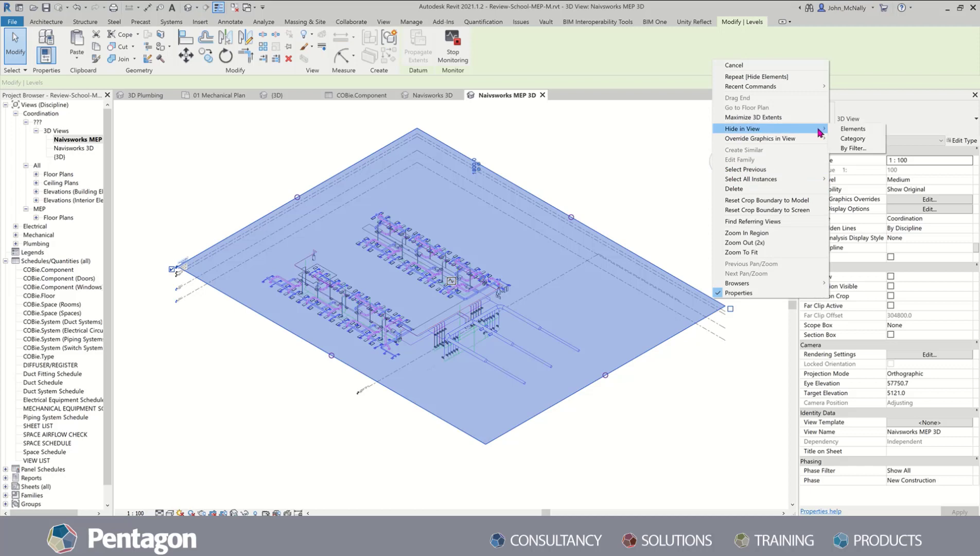
left_click(849, 140)
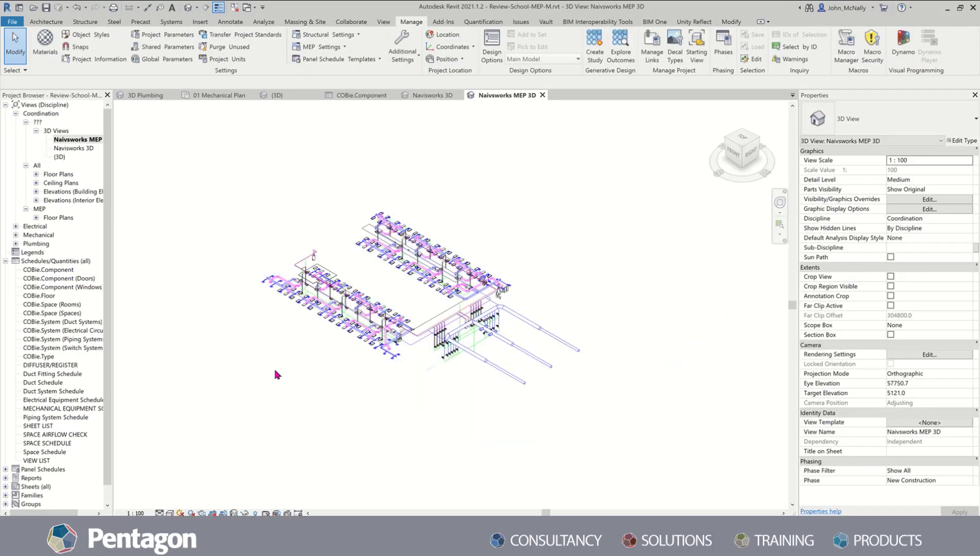
middle_click_drag(245, 205, 284, 200)
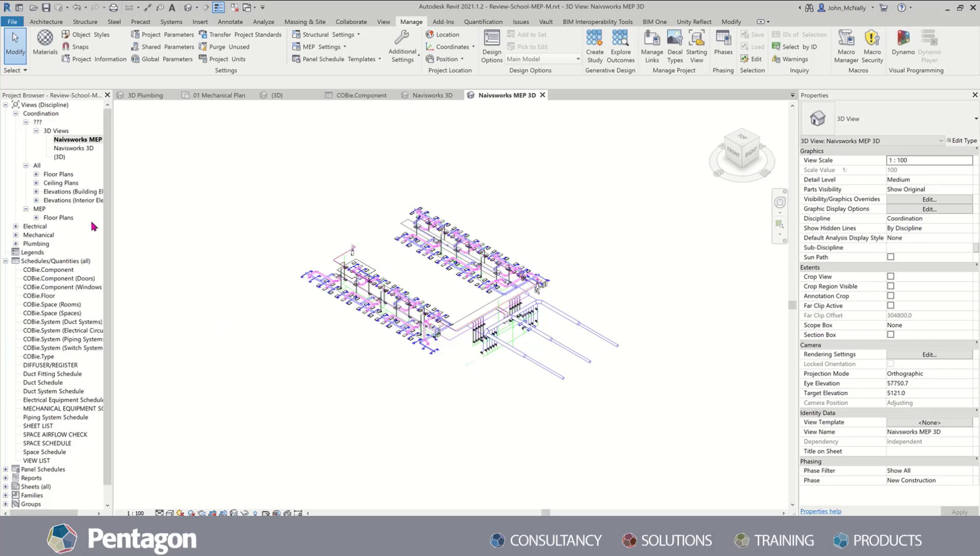
Open the MECHANICAL EQUIPMENT SCHEDULE and fill the four empty Mark cells of the Unit Size 24 air handlers with 30, 35, 36 and 37
double_click(69, 409)
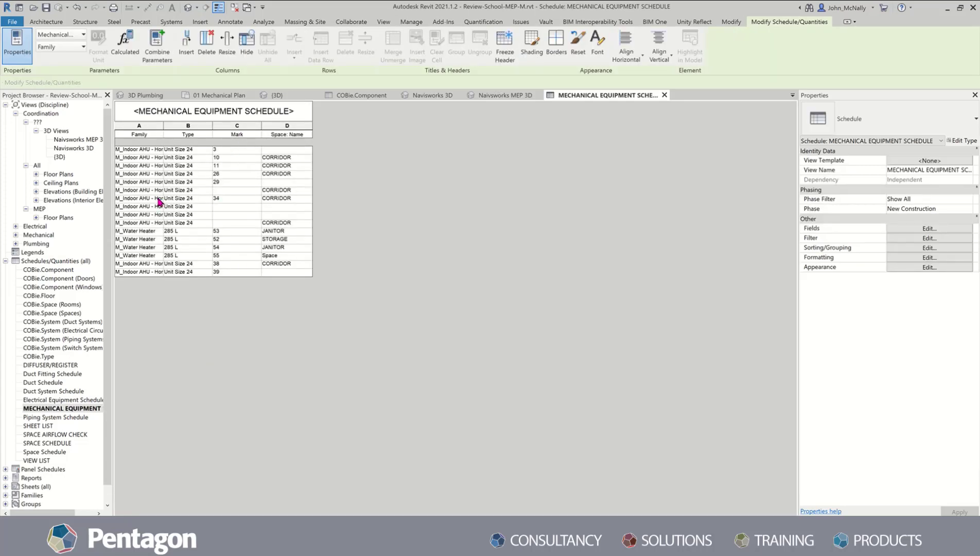
left_click(227, 190)
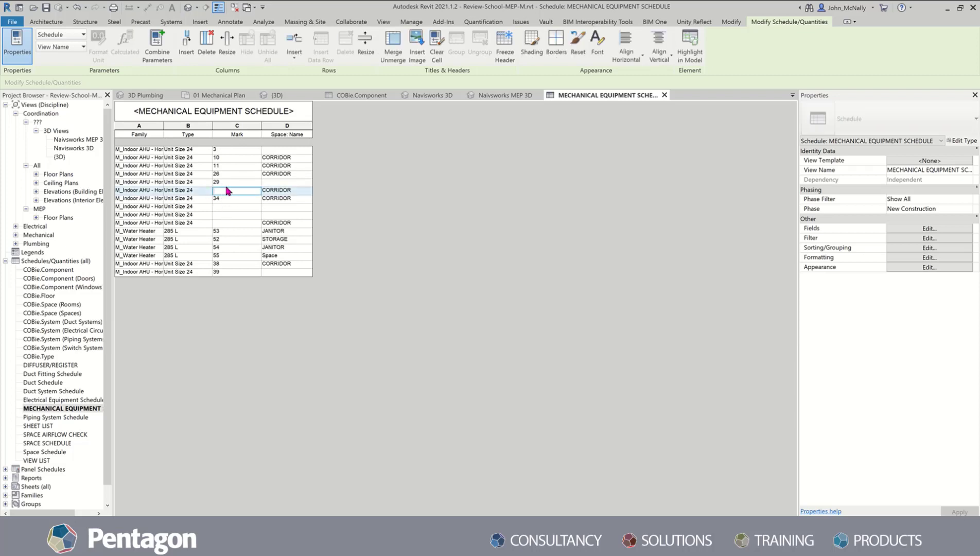
left_click(226, 191)
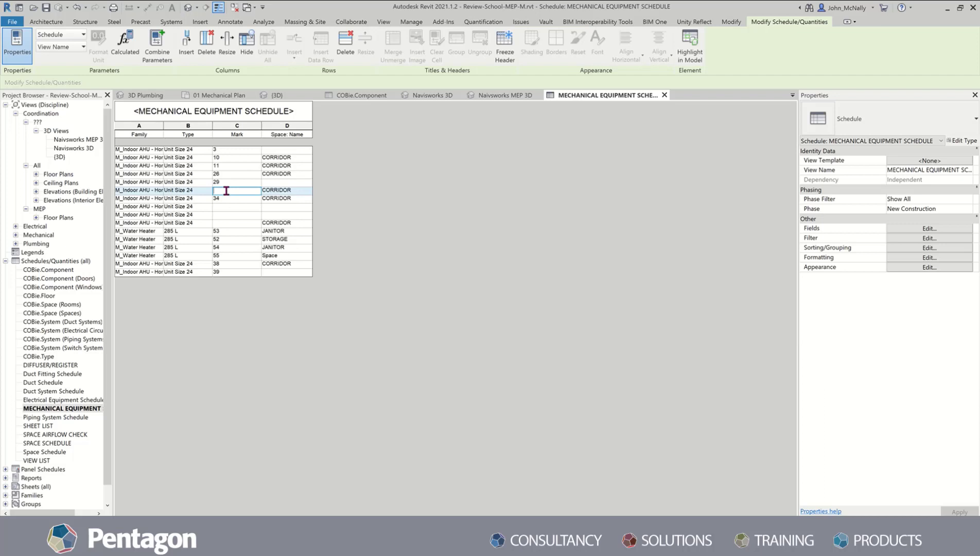
left_click(224, 206)
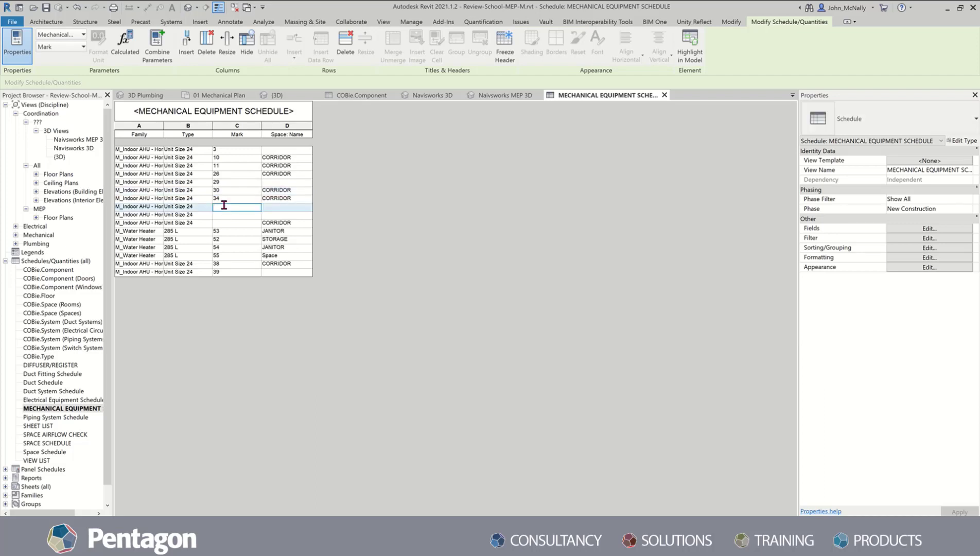
type("35")
left_click(225, 215)
type("3")
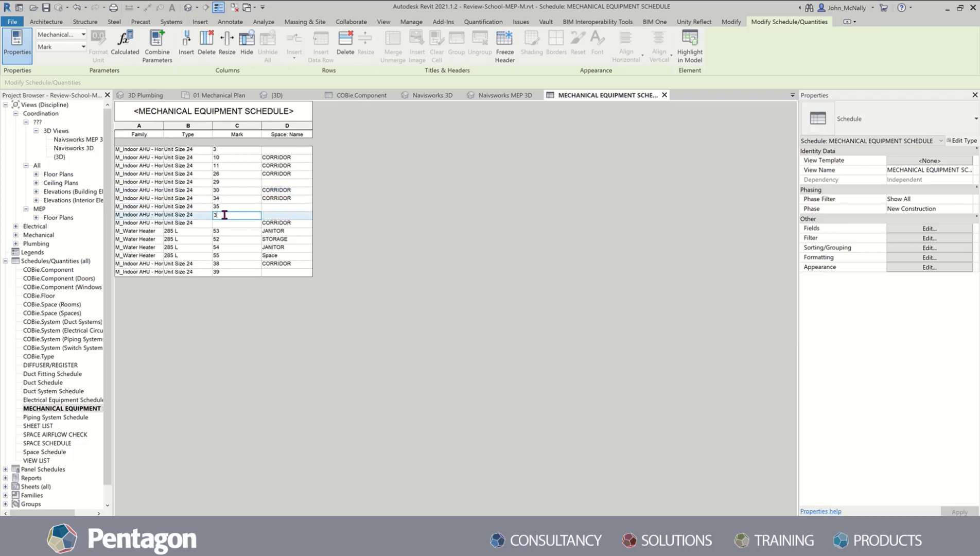
type("6")
left_click(225, 224)
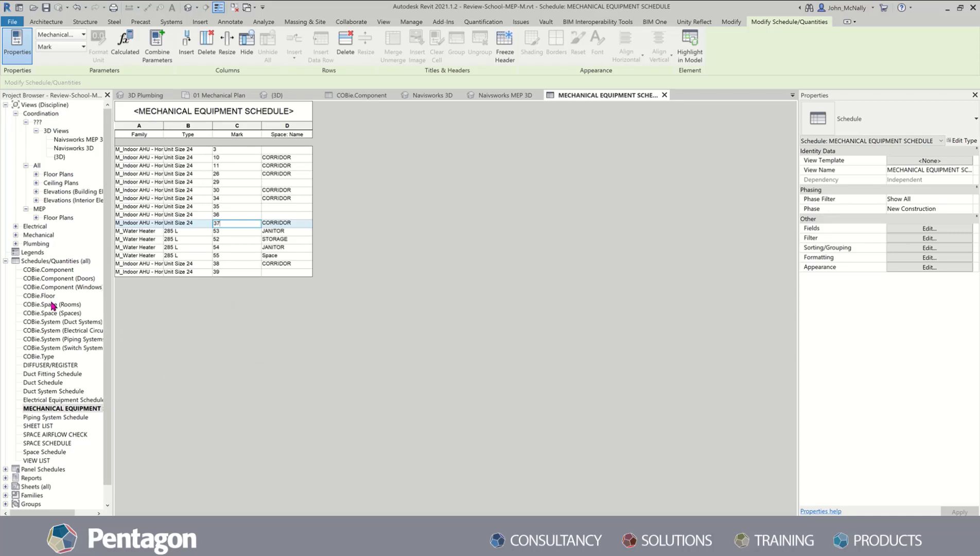
Create a new schedule for the Air Terminals category with its default name and the New Construction phase
left_click(62, 262)
right_click(62, 265)
left_click(88, 267)
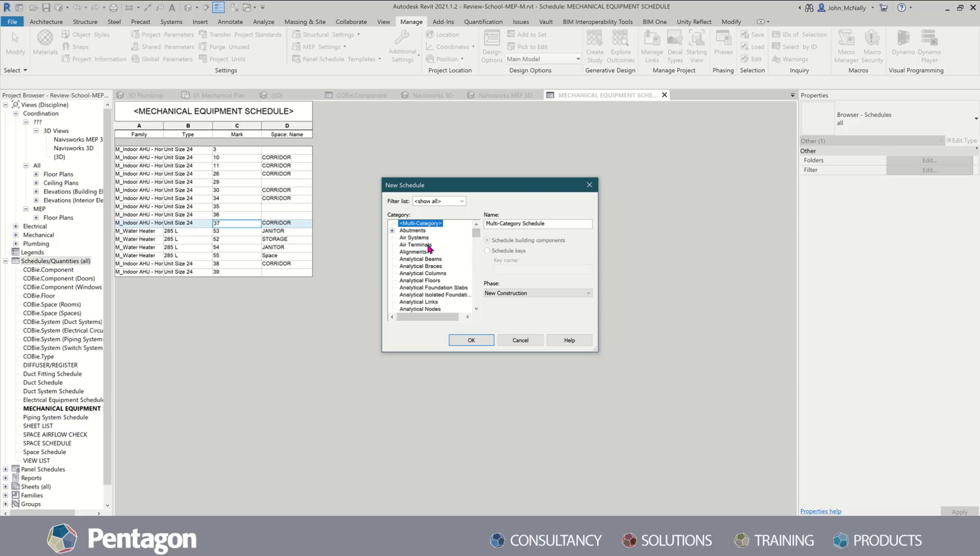
left_click(427, 245)
left_click(472, 341)
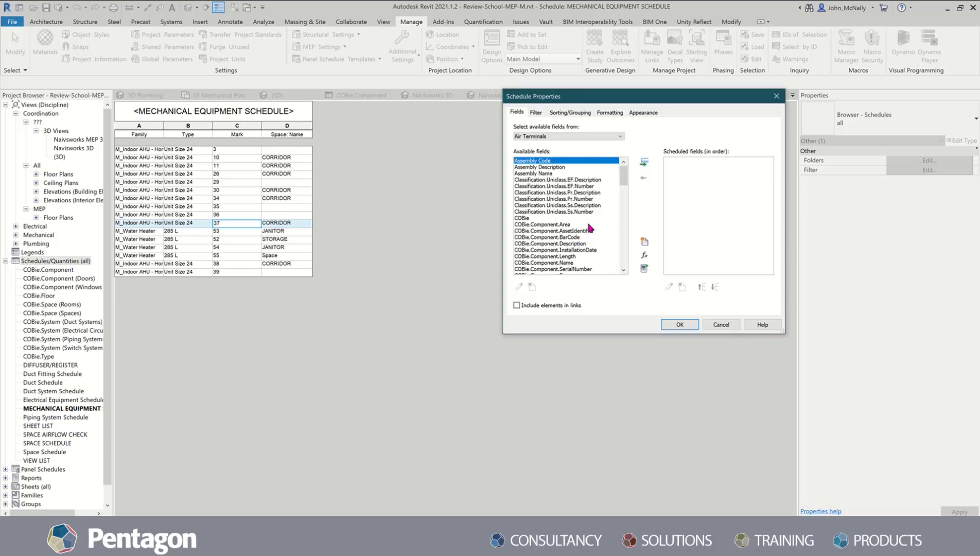
Add the Family, Type and Mark fields to the air terminal schedule and generate it
scroll(574, 239, "down", 8)
scroll(574, 238, "down", 9)
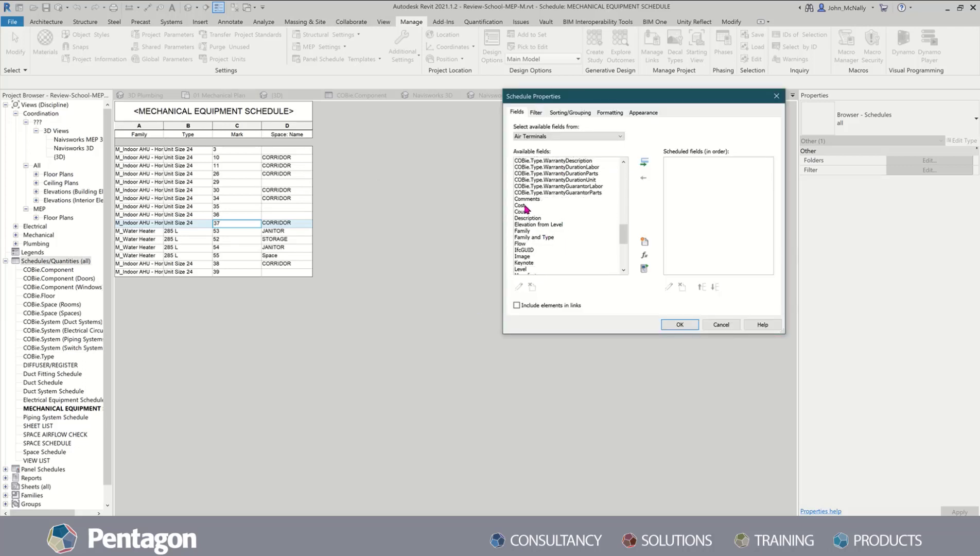
double_click(523, 231)
scroll(526, 246, "down", 5)
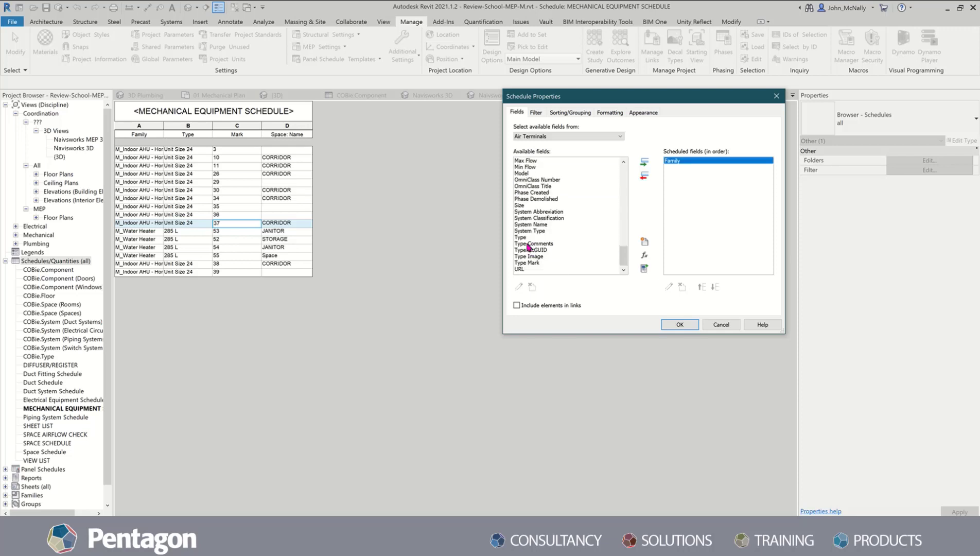
left_click(523, 237)
double_click(523, 237)
scroll(525, 242, "up", 3)
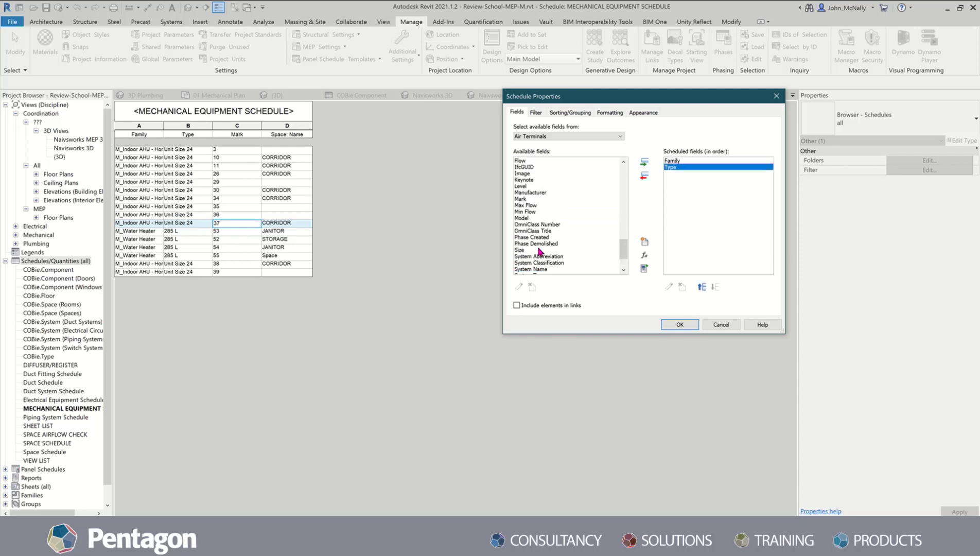
left_click(524, 200)
double_click(524, 199)
left_click(677, 327)
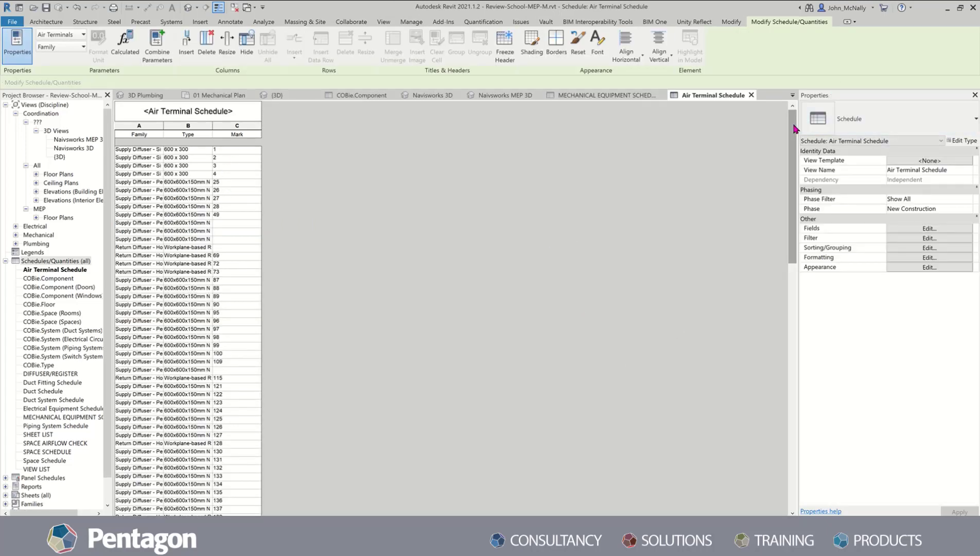
Start a conditional format on the Mark field of the Air Terminal Schedule, testing for Equal To with an empty value
left_click_drag(793, 133, 785, 112)
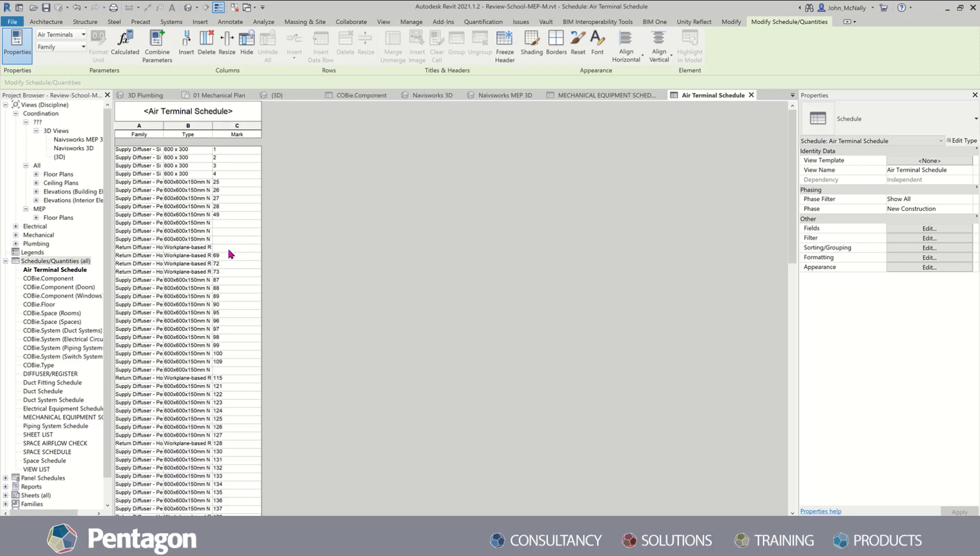
mouse_move(792, 169)
left_mouse_down()
mouse_move(792, 362)
mouse_move(792, 149)
left_mouse_up()
left_click(246, 222)
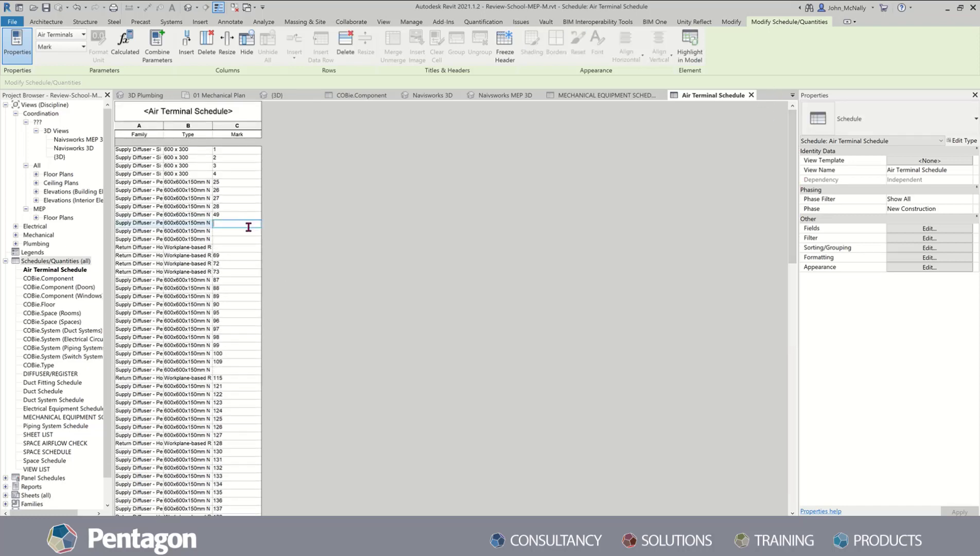
left_click(929, 257)
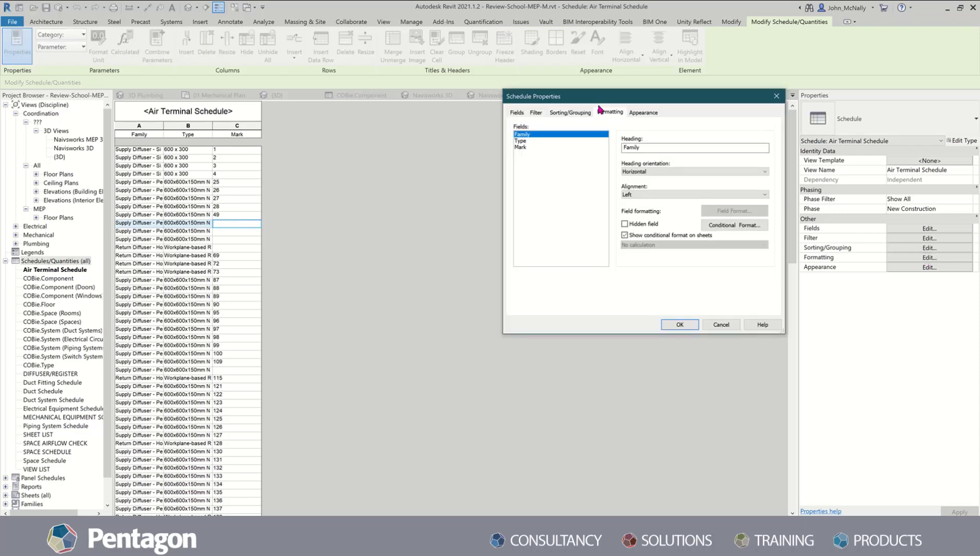
left_click(537, 147)
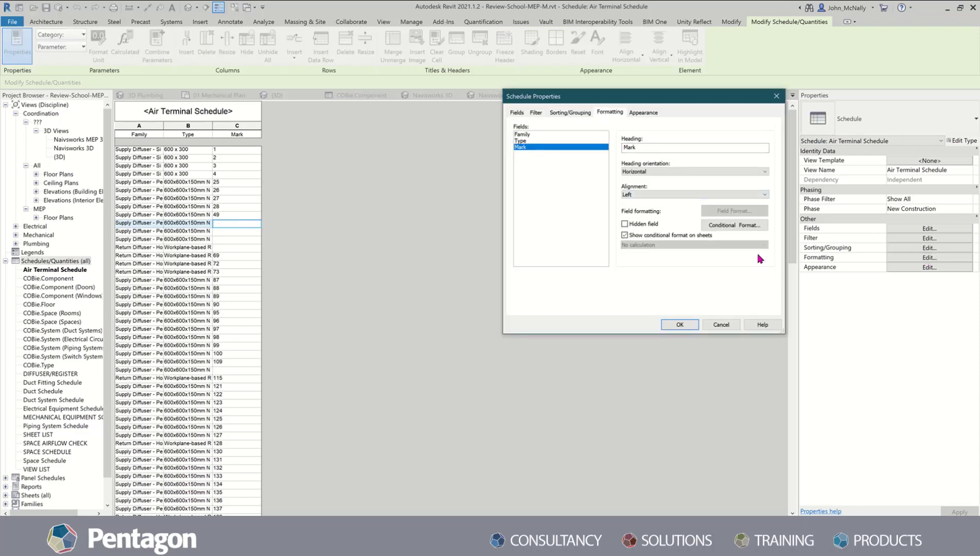
left_click(755, 225)
left_click(589, 184)
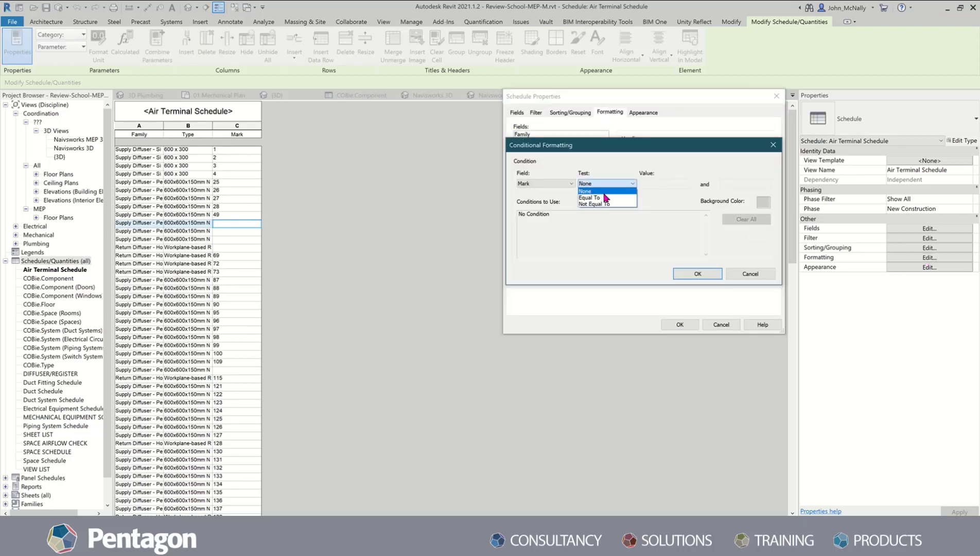
left_click(597, 198)
Set the condition's background color to cyan and apply the formatting to the schedule
left_click(765, 204)
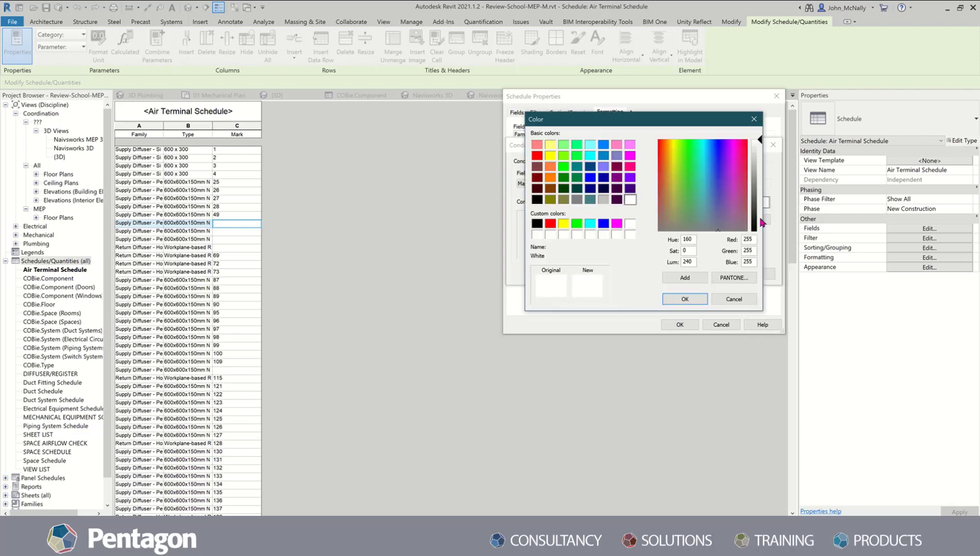
left_click(591, 224)
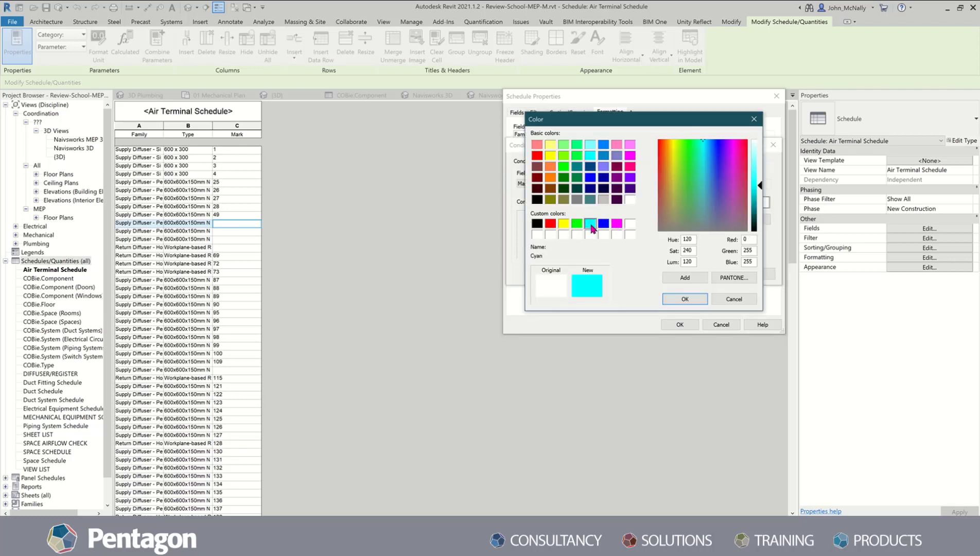
left_click(676, 299)
left_click(697, 278)
left_click(679, 324)
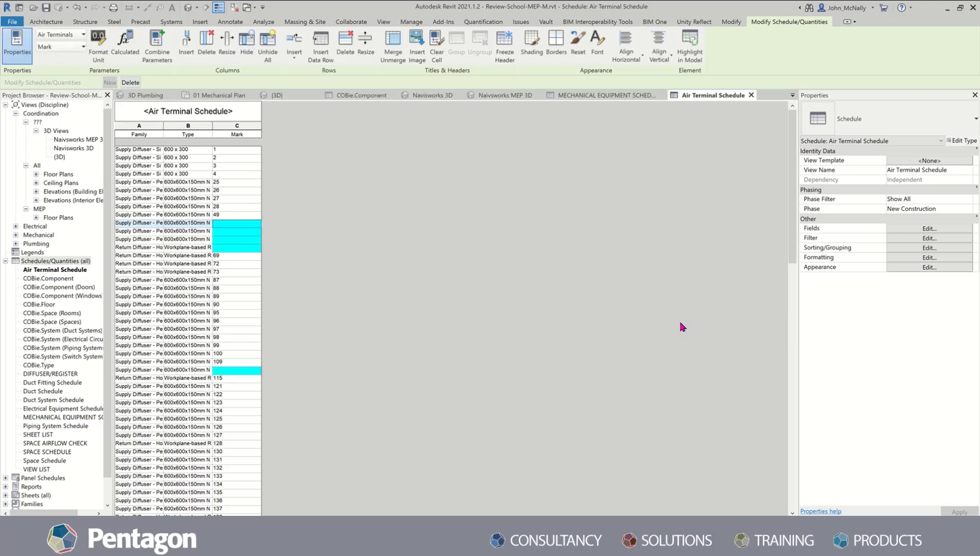
Fill the five highlighted empty Mark cells near the schedule's start with 50, 51, 52, 53 and 110
scroll(527, 322, "down", 1)
left_click_drag(790, 138, 793, 432)
left_click_drag(794, 372, 782, 121)
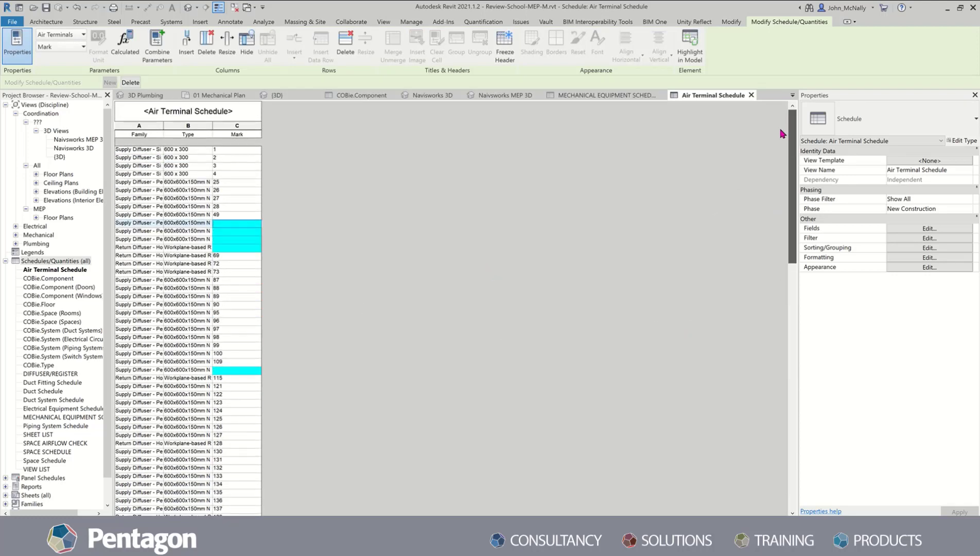
left_click(233, 233)
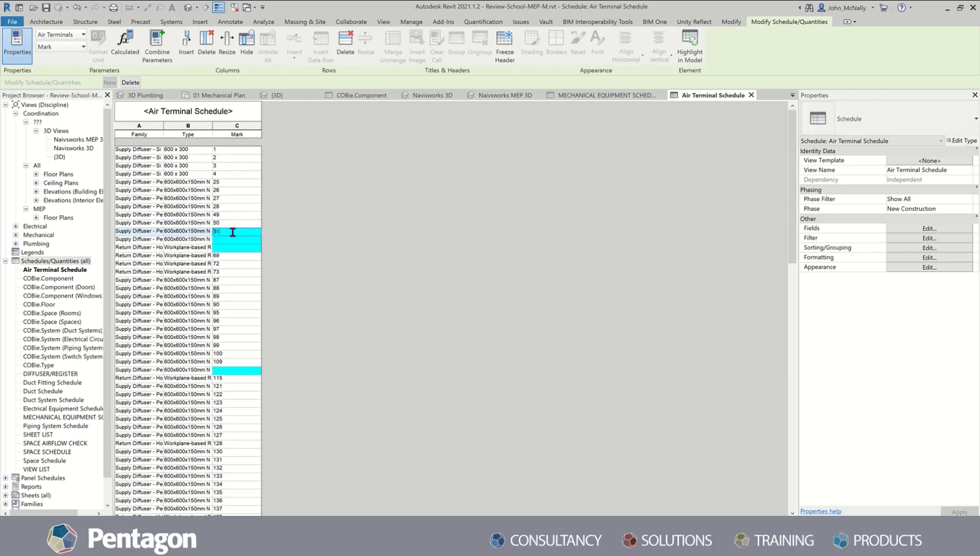
left_click(236, 242)
type("52")
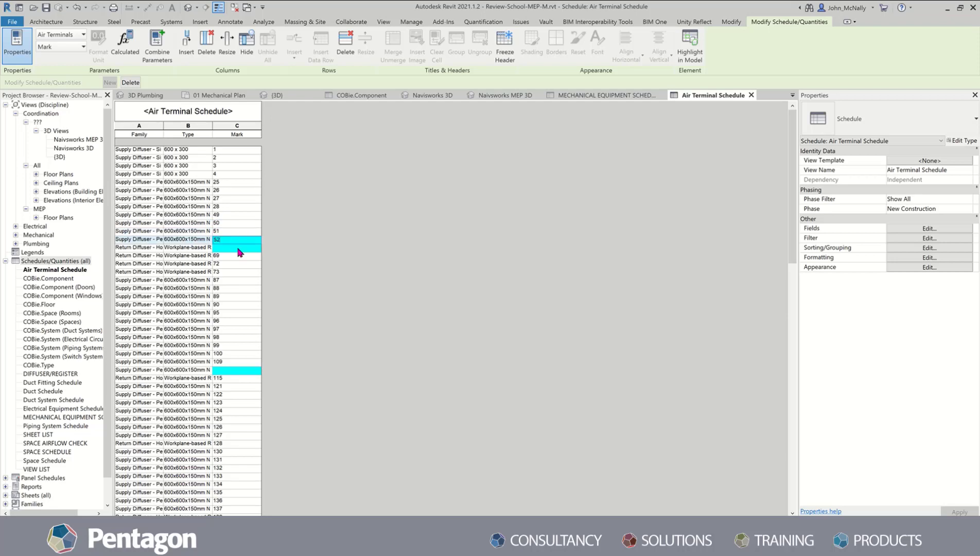
left_click(238, 247)
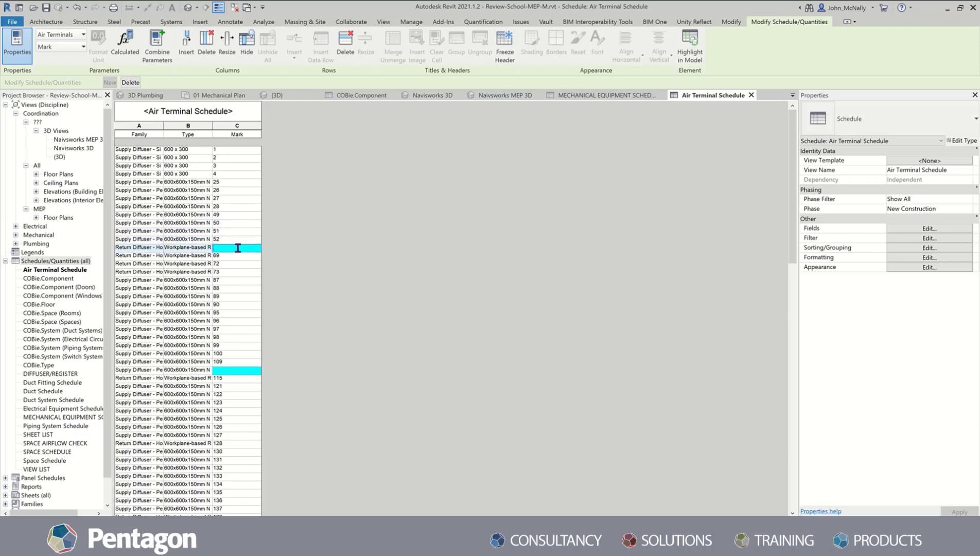
left_click(243, 370)
type("110")
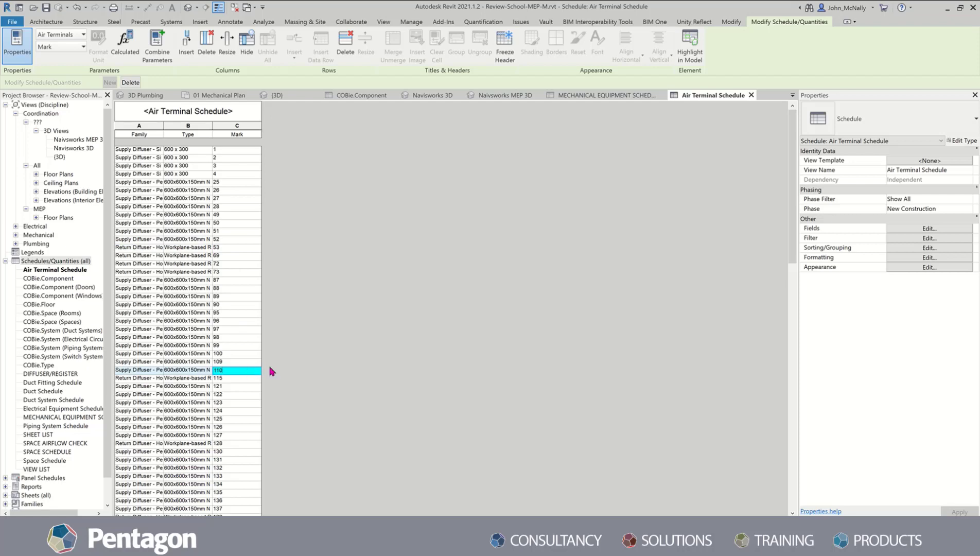
Fill the remaining highlighted return diffuser Mark between 376 and 378 with 377, and check the schedule for other blanks
scroll(306, 366, "down", 20)
scroll(325, 344, "down", 4)
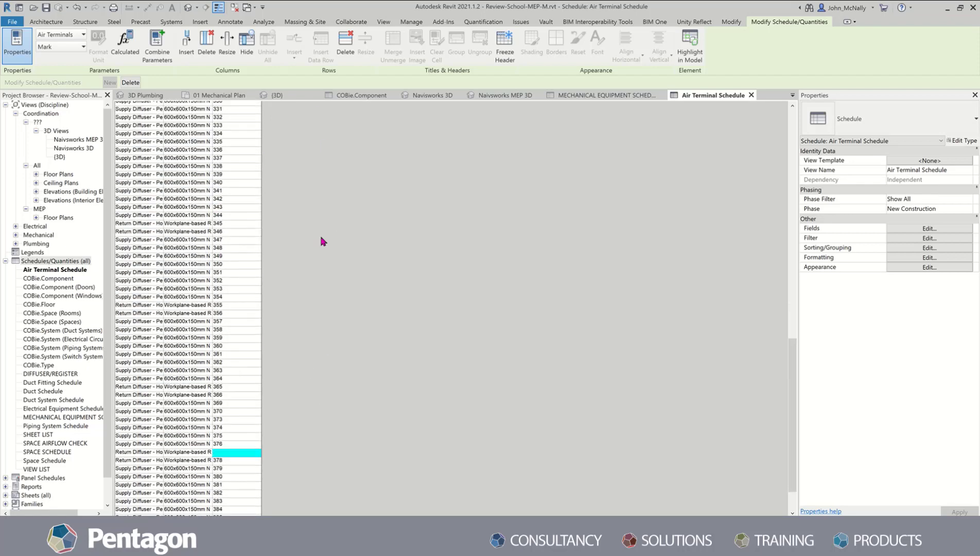
left_click(228, 452)
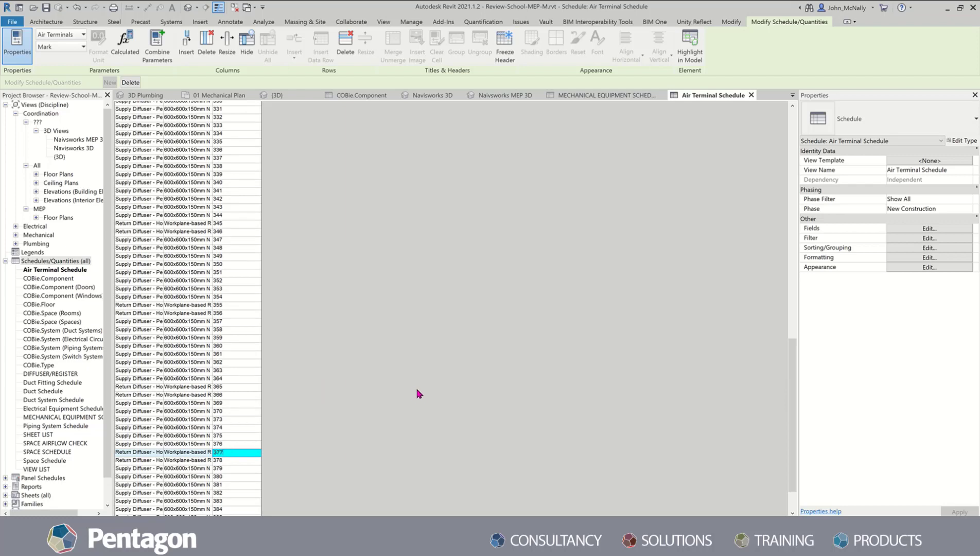
scroll(360, 314, "up", 18)
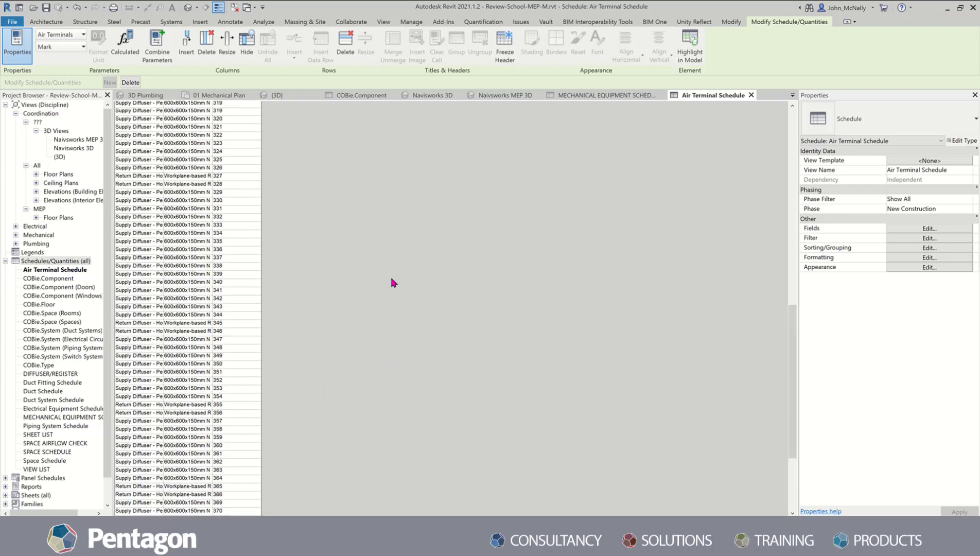
scroll(407, 256, "up", 5)
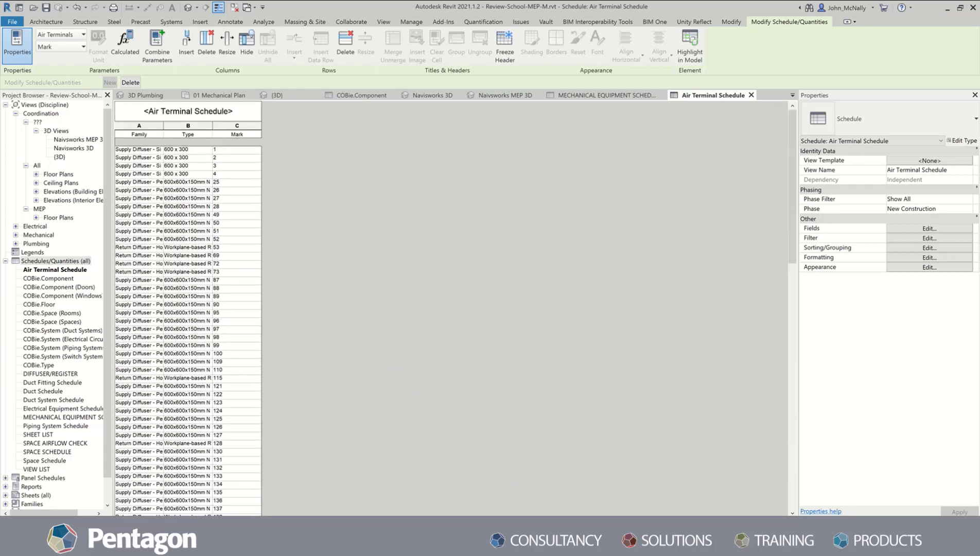
Bring Dynamo Player back up and rerun the Output Quality Checks script on the model
left_click(618, 543)
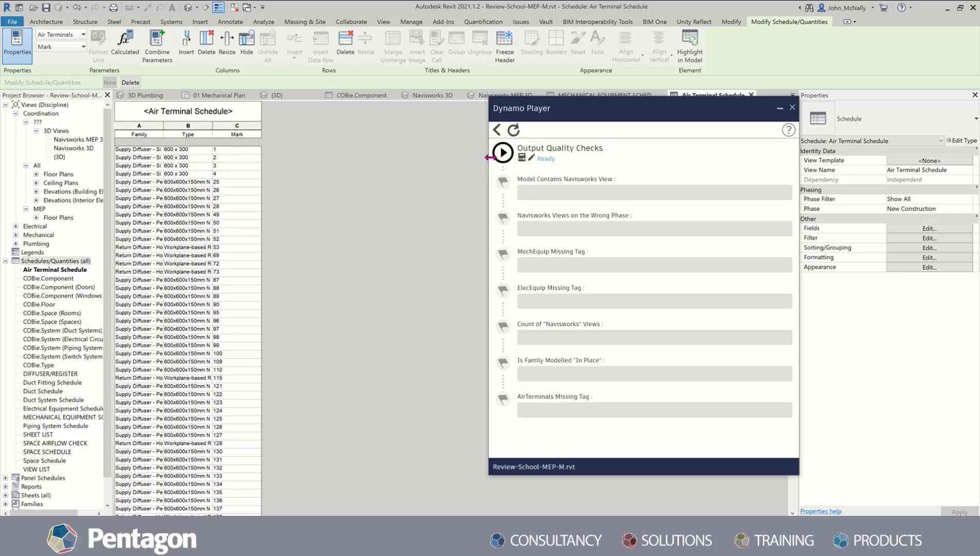
left_click_drag(560, 113, 532, 110)
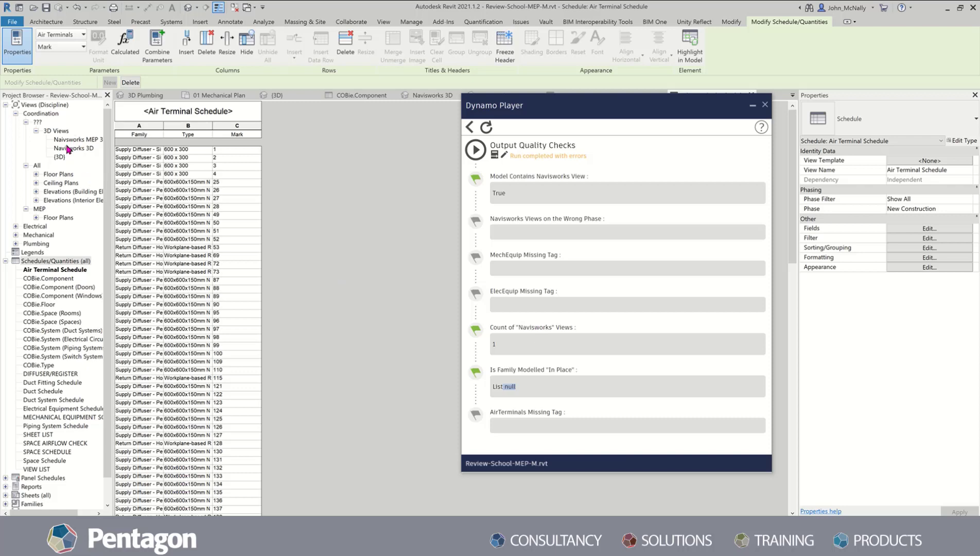
left_click_drag(583, 112, 476, 115)
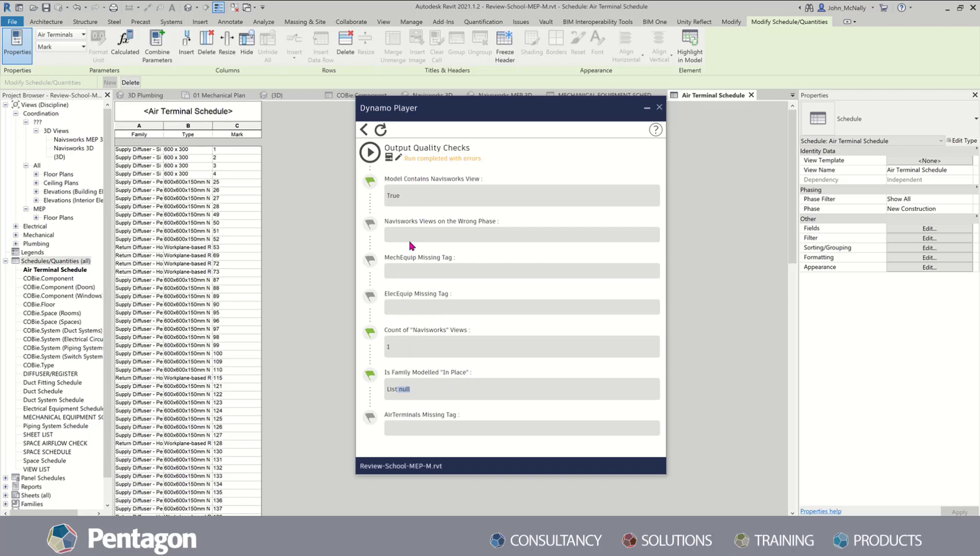
Delete the Navisworks 3D view and run the Output Quality Checks again
left_click(66, 149)
right_click(66, 149)
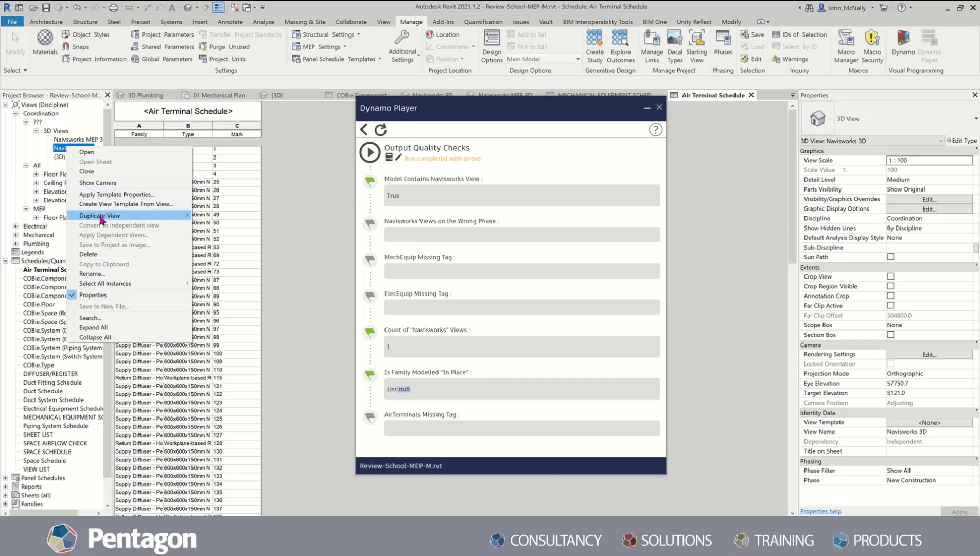
left_click(88, 254)
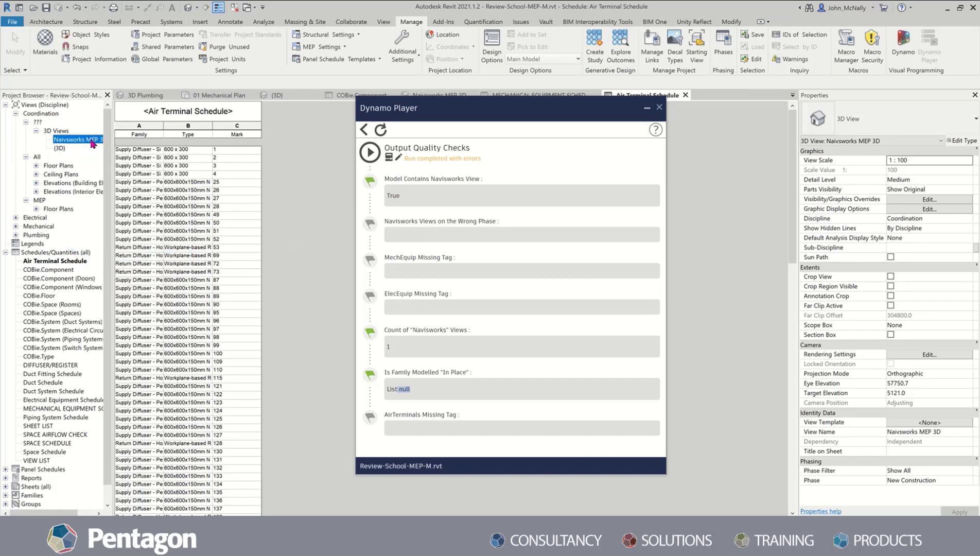
left_click(369, 152)
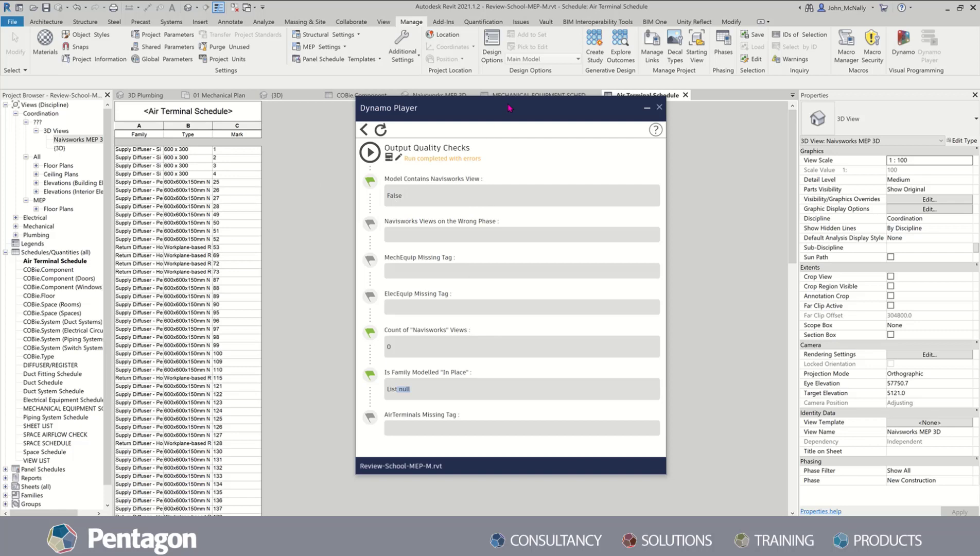
left_click_drag(508, 108, 490, 132)
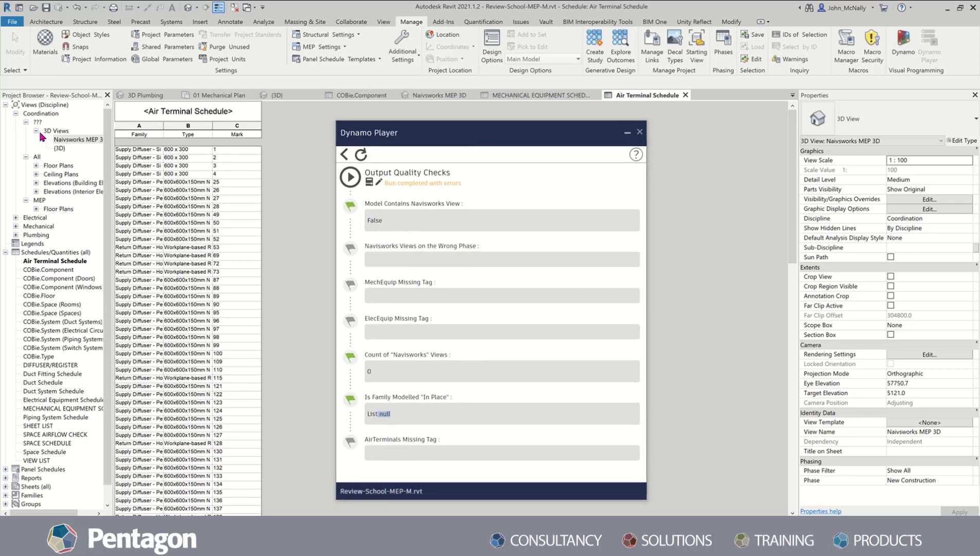
Correct the misspelled MEP 3D view name to Navisworks MEP 3D and rerun the Output Quality Checks
right_click(68, 142)
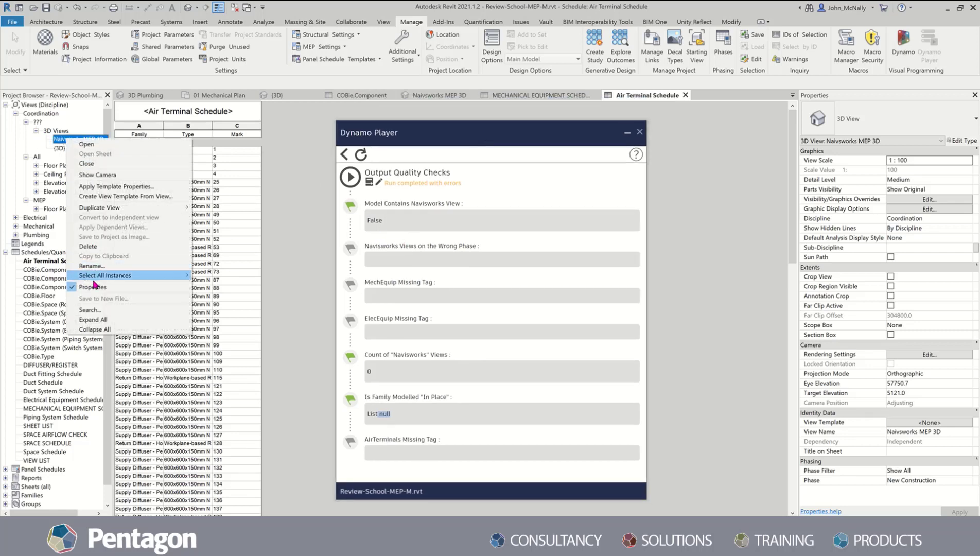
left_click(88, 265)
left_click(62, 140)
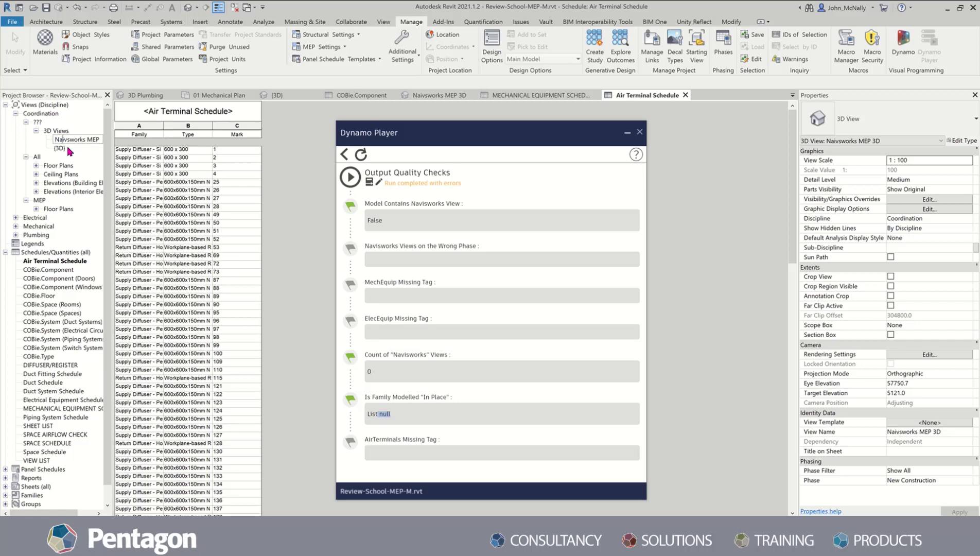
key("Delete")
key("Delete")
type("vi")
left_click(257, 212)
left_click(352, 176)
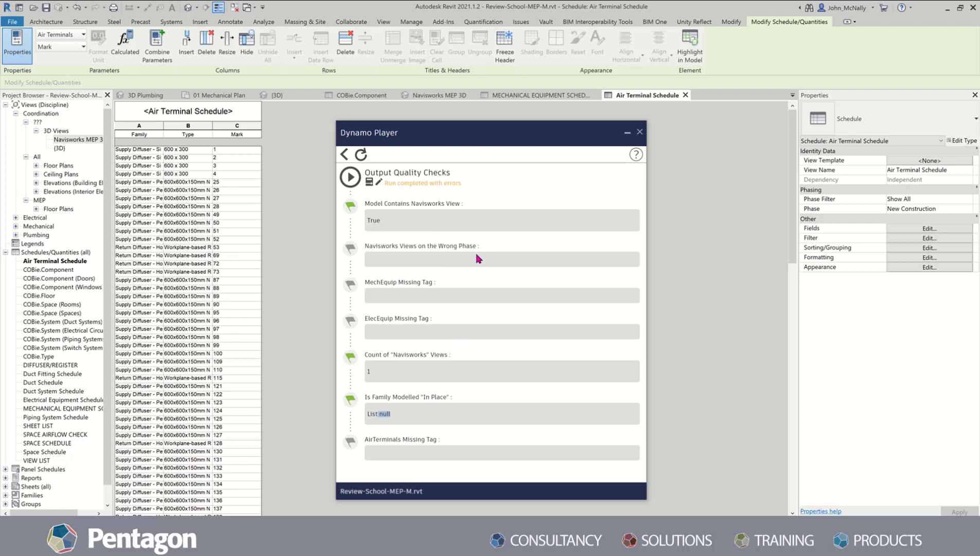
left_click_drag(537, 136, 645, 121)
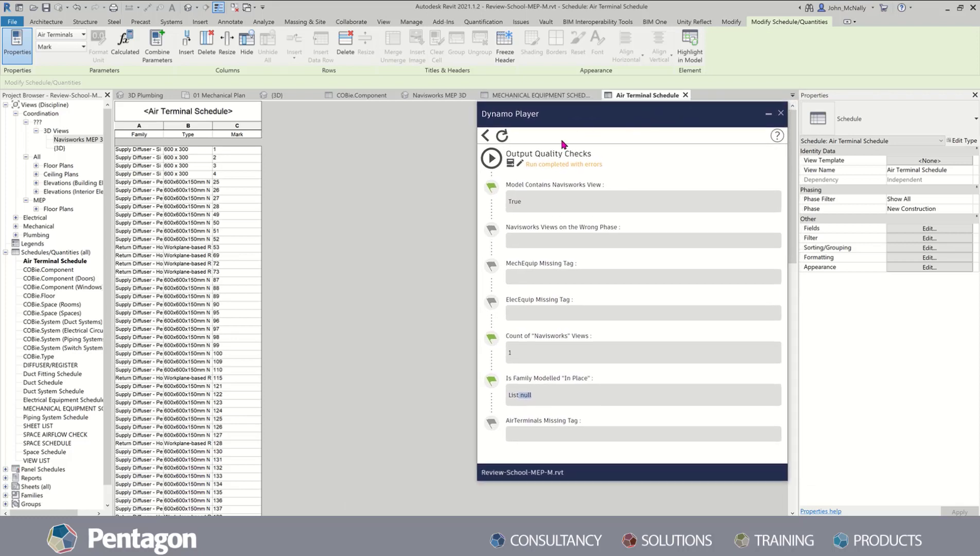